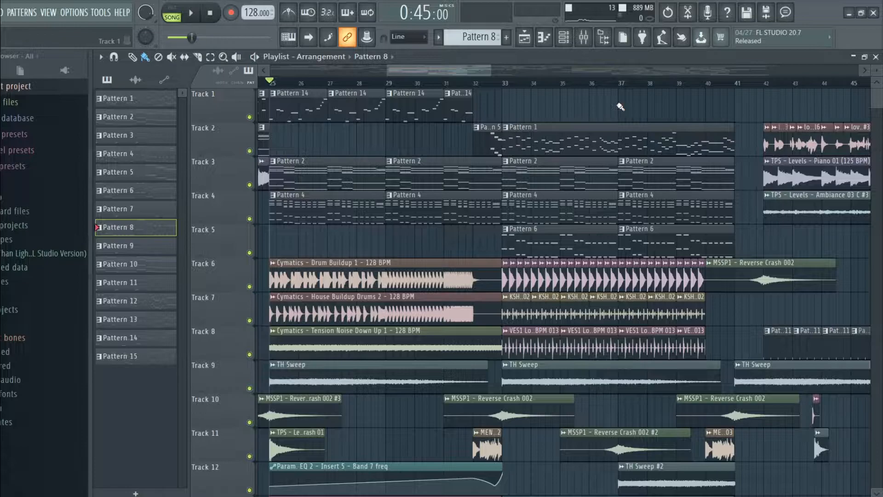
# Open Pattern 1 in the piano roll, switch to pattern mode and play through its melody to the end.
pyautogui.hscroll(-2, 569, 124)
pyautogui.doubleClick(604, 138)
pyautogui.click(172, 11)
pyautogui.scroll(3, 325, 140)
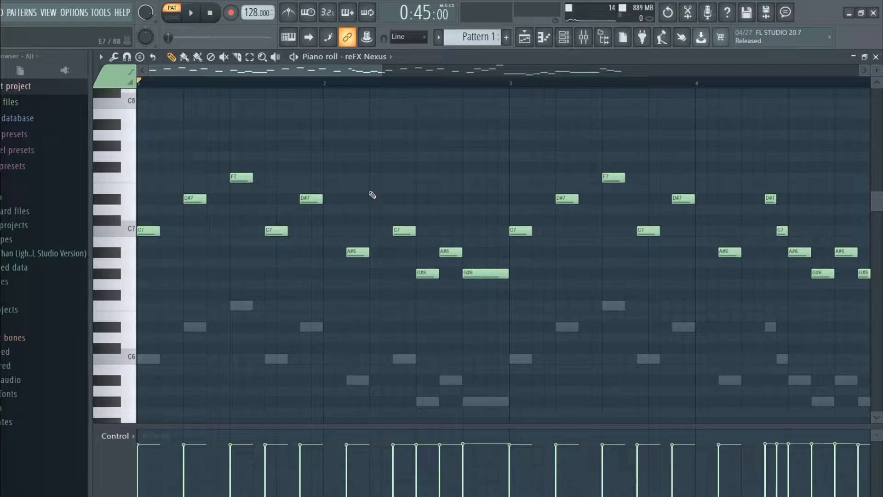
pyautogui.press('space')
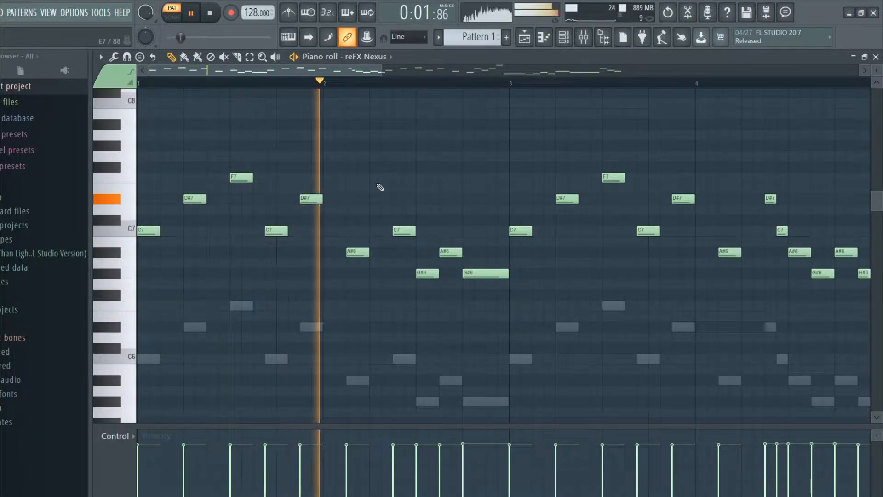
pyautogui.moveTo(361, 73); pyautogui.dragTo(674, 67)
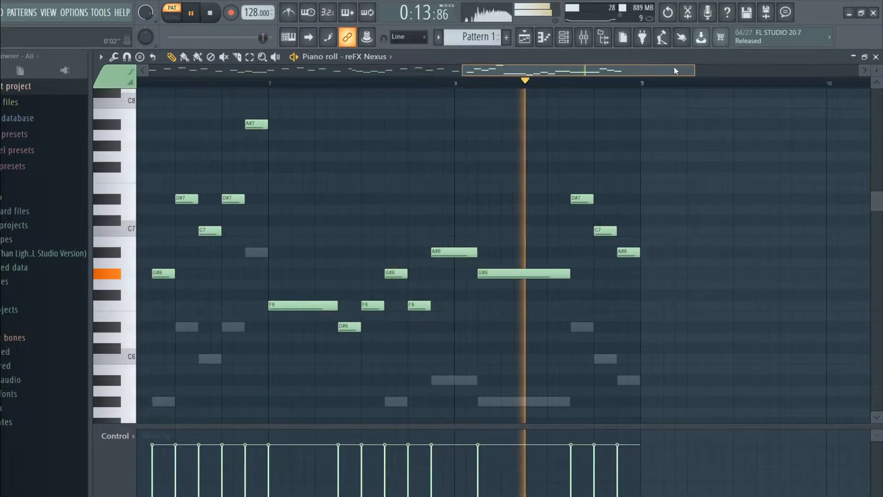
pyautogui.press('space')
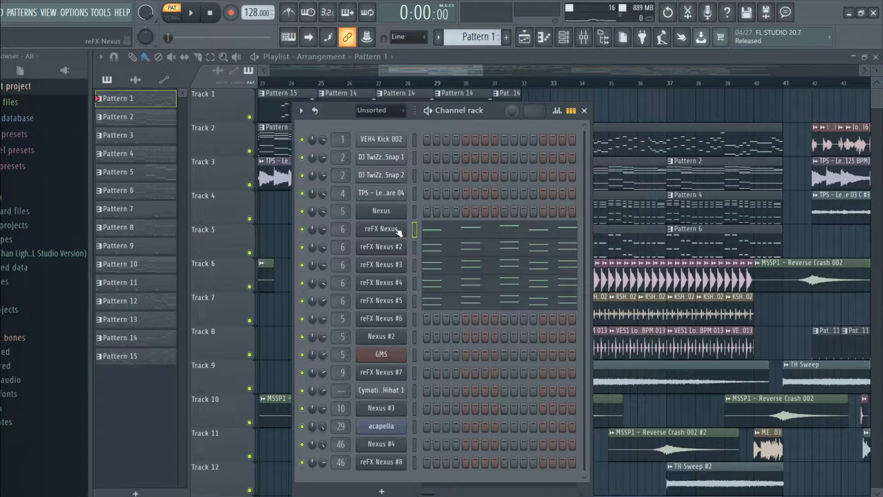
# Examine the presets of the reFX Nexus, reFX Nexus #2, #3, #4 and #5 channels one after another.
pyautogui.click(399, 232)
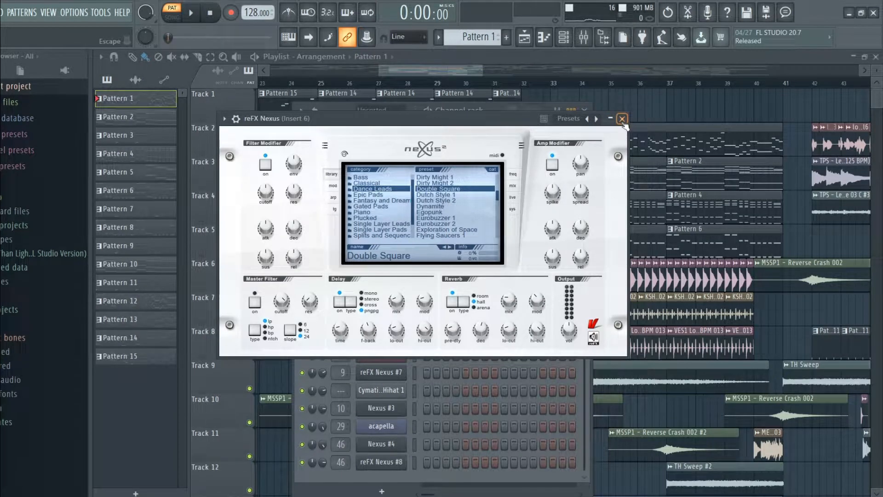
pyautogui.click(622, 119)
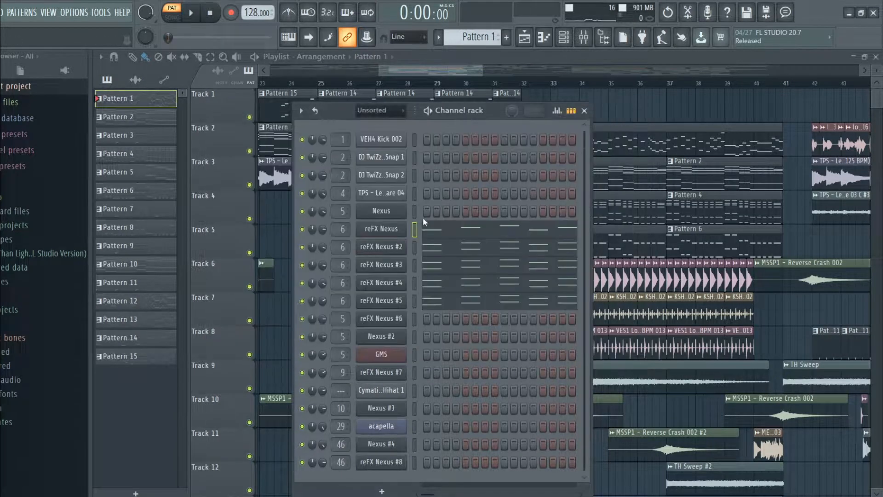
pyautogui.click(386, 247)
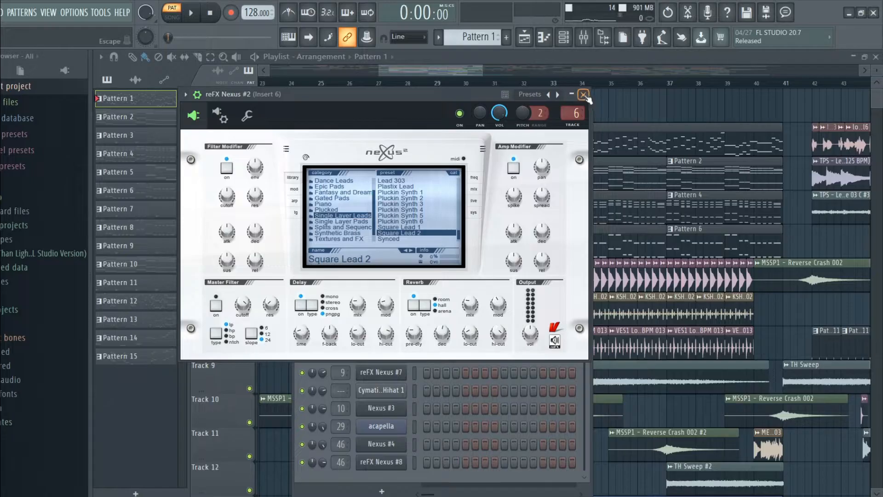
pyautogui.click(467, 288)
pyautogui.click(389, 264)
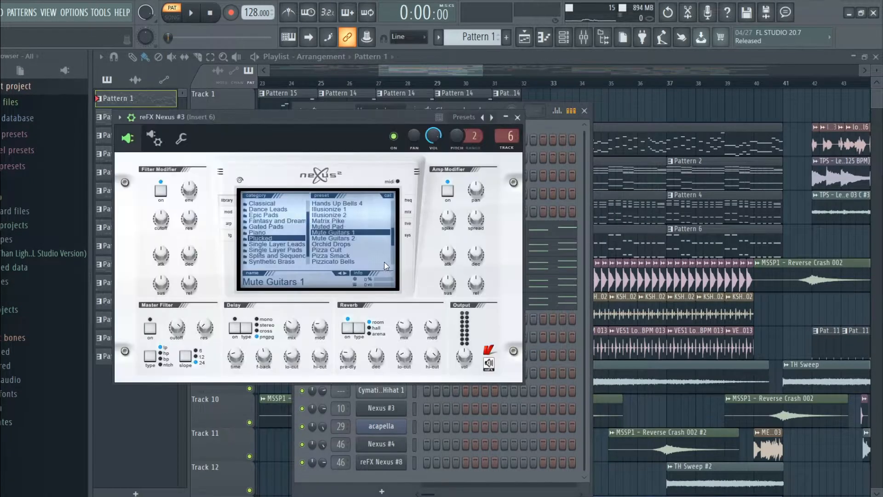
pyautogui.click(821, 28)
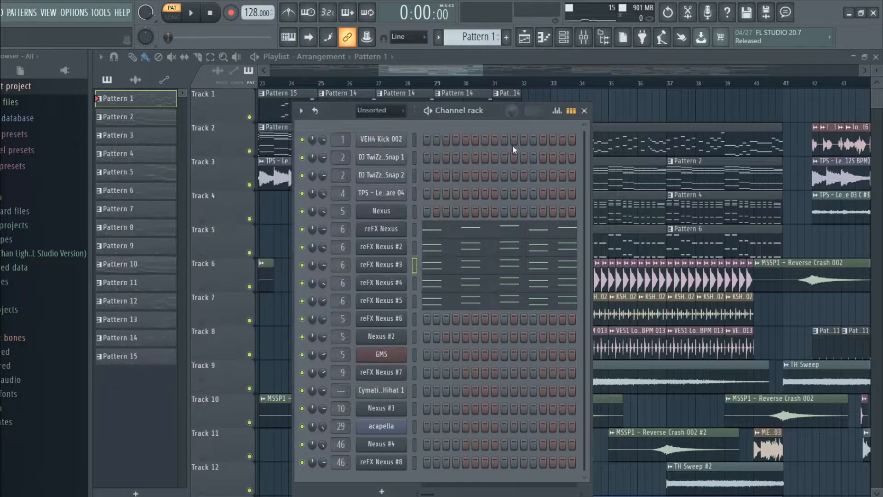
pyautogui.click(390, 283)
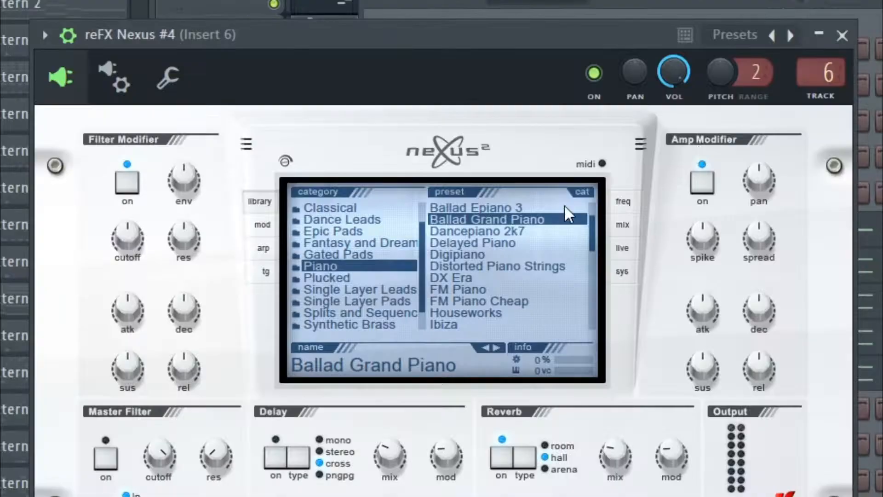
pyautogui.click(842, 36)
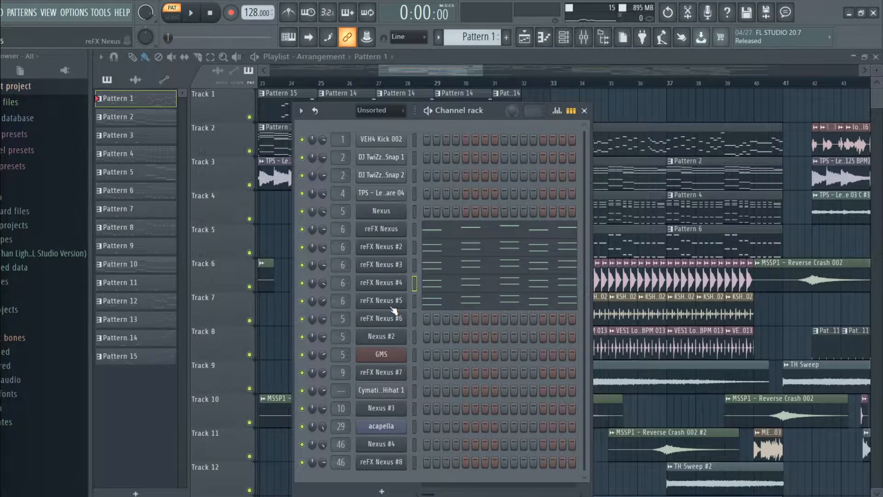
pyautogui.click(391, 304)
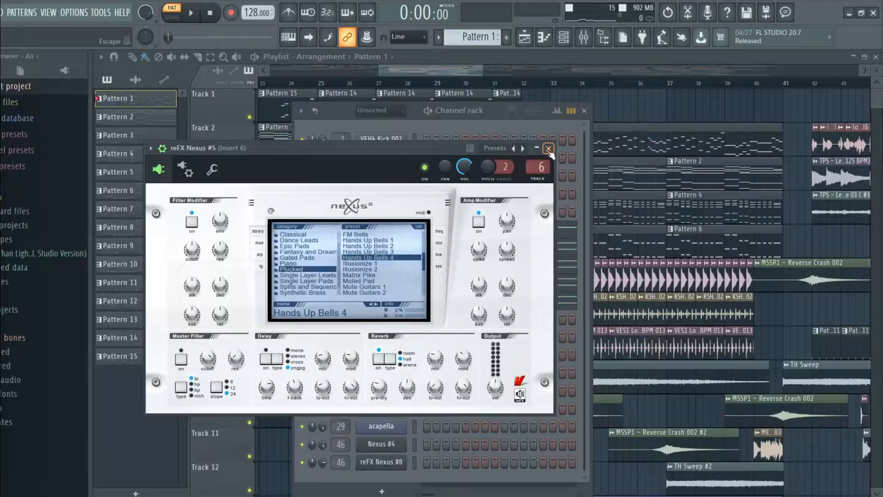
pyautogui.click(849, 37)
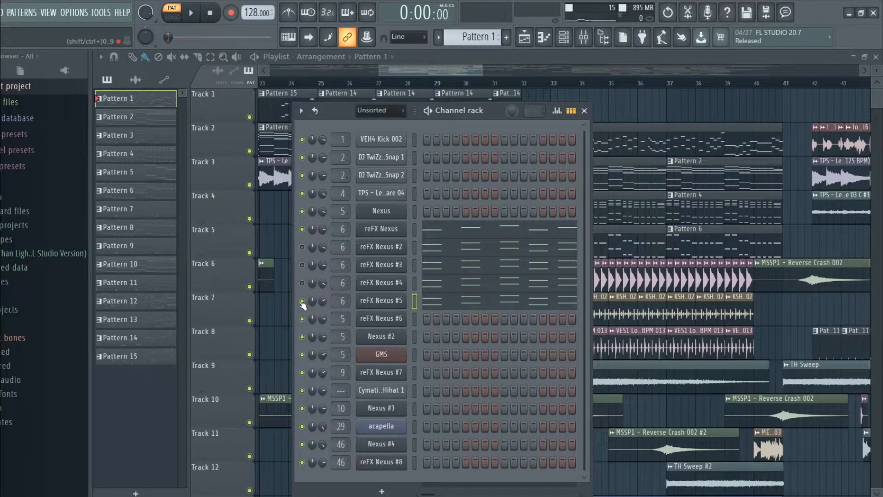
# Play Pattern 1 and audition each of its five reFX Nexus layers alone by muting the other four.
pyautogui.click(302, 301)
pyautogui.press('space')
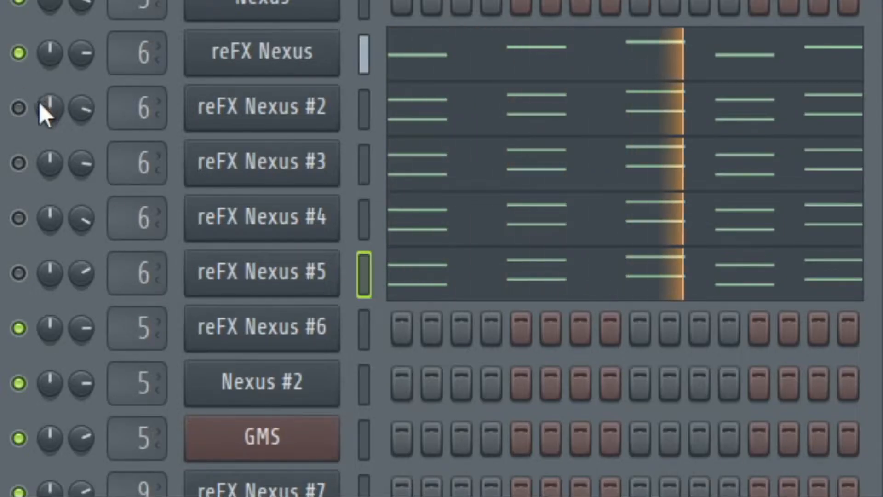
pyautogui.click(18, 108)
pyautogui.click(19, 53)
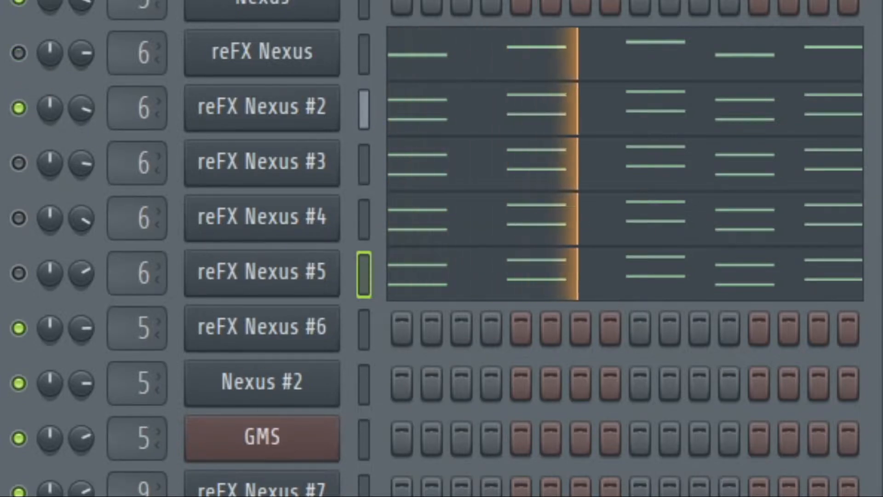
pyautogui.click(19, 108)
pyautogui.click(18, 163)
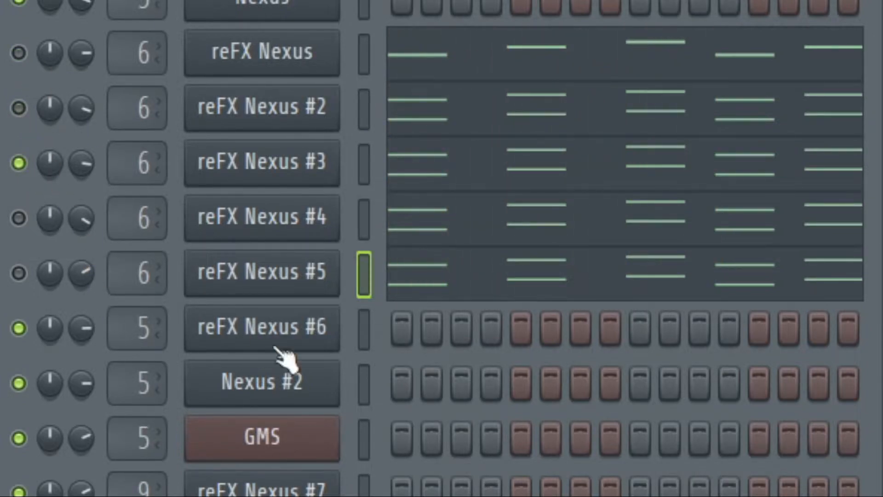
pyautogui.click(18, 163)
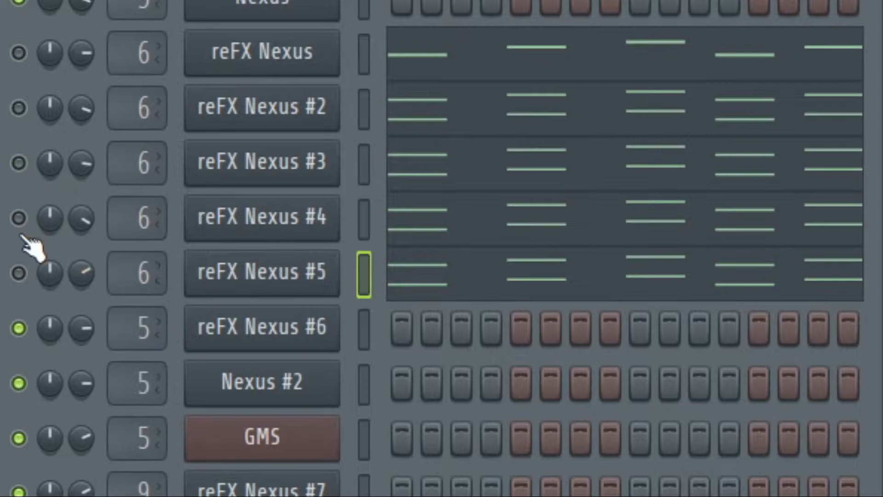
pyautogui.click(18, 218)
pyautogui.click(19, 218)
pyautogui.click(18, 273)
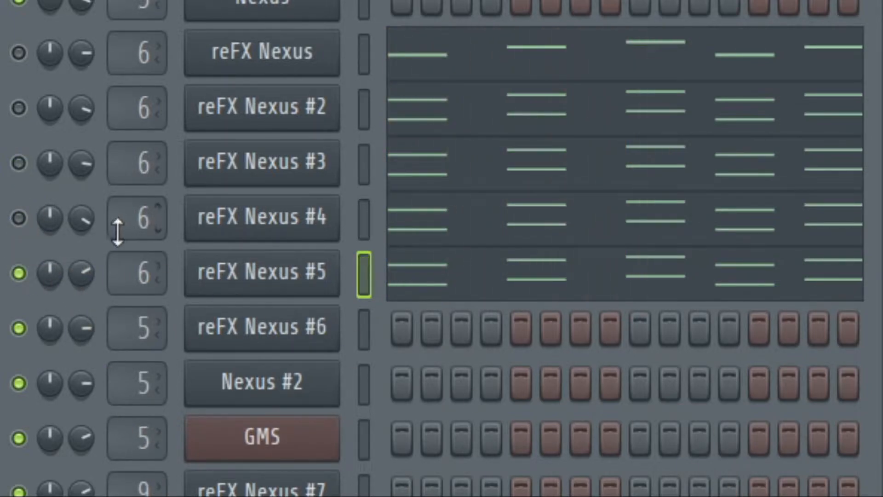
# Unmute reFX Nexus #4, #3, #2 and the first reFX Nexus, and listen to all five layers together.
pyautogui.click(18, 218)
pyautogui.click(18, 163)
pyautogui.click(18, 107)
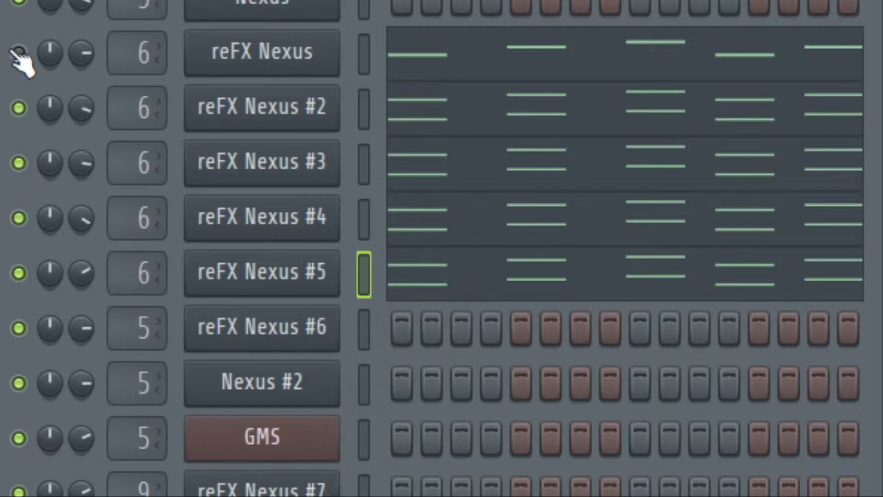
pyautogui.click(18, 52)
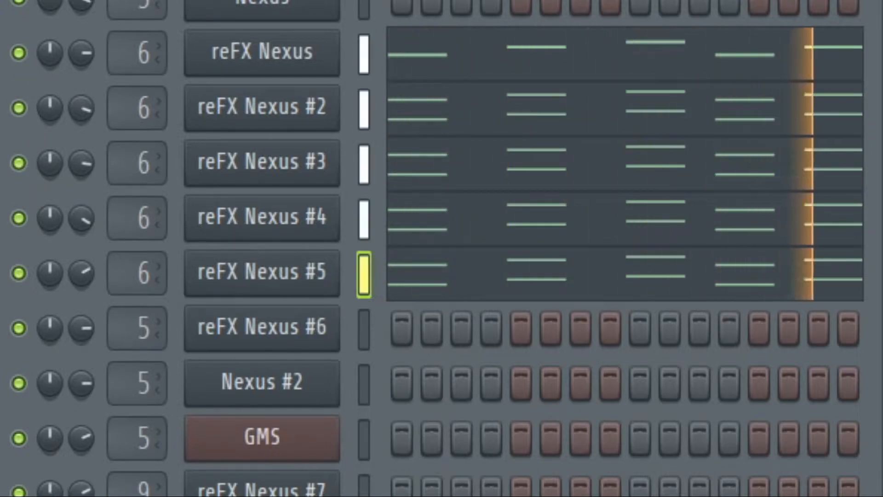
pyautogui.press('space')
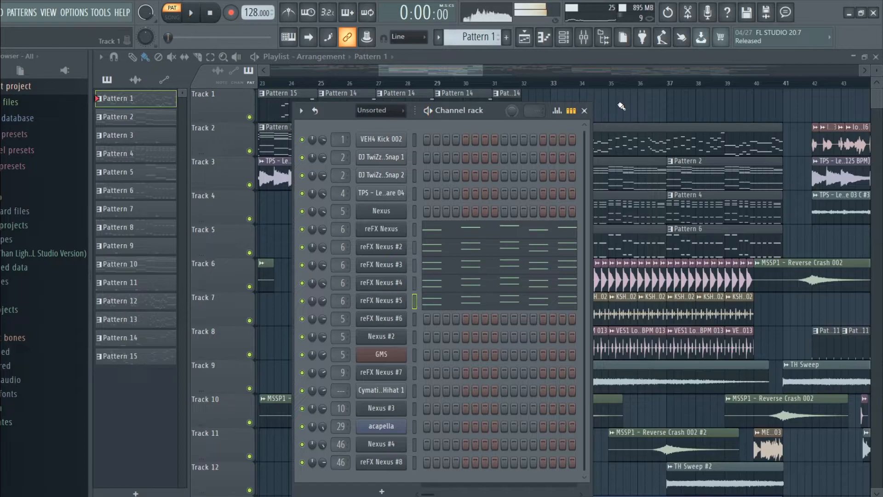
# Open Pattern 2 from the playlist in the piano roll and play it in pattern mode while examining its notes.
pyautogui.press('F6')
pyautogui.click(542, 85)
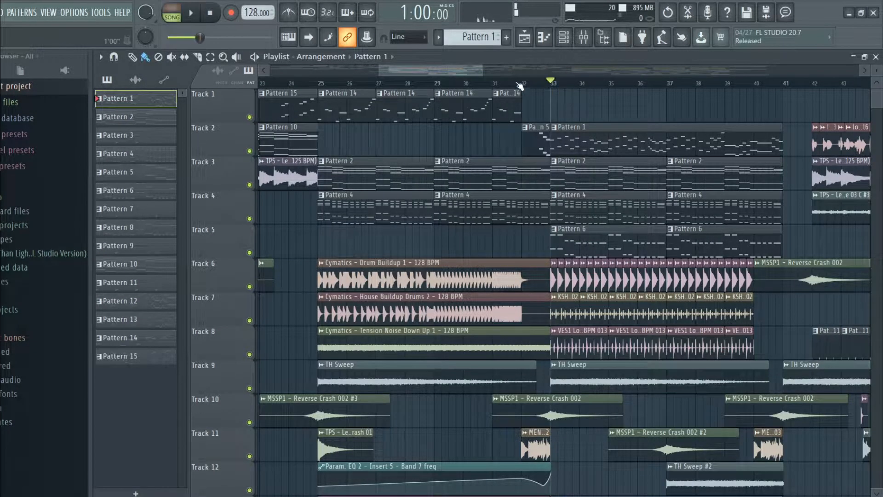
pyautogui.moveTo(469, 74); pyautogui.dragTo(498, 73)
pyautogui.doubleClick(409, 165)
pyautogui.click(172, 14)
pyautogui.scroll(-7, 479, 204)
pyautogui.press('space')
pyautogui.scroll(-4, 479, 207)
pyautogui.scroll(-1, 480, 210)
pyautogui.scroll(5, 478, 211)
pyautogui.scroll(-6, 479, 214)
pyautogui.scroll(2, 479, 215)
pyautogui.scroll(-1, 506, 212)
pyautogui.hscroll(3, 619, 205)
pyautogui.scroll(4, 621, 206)
pyautogui.scroll(-13, 625, 210)
pyautogui.scroll(13, 627, 209)
pyautogui.press('space')
# Examine the Nexus channel's preset and the Kickstart-64bit and Fruity parametric EQ 2 settings on mixer Insert 5.
pyautogui.click(875, 57)
pyautogui.click(391, 213)
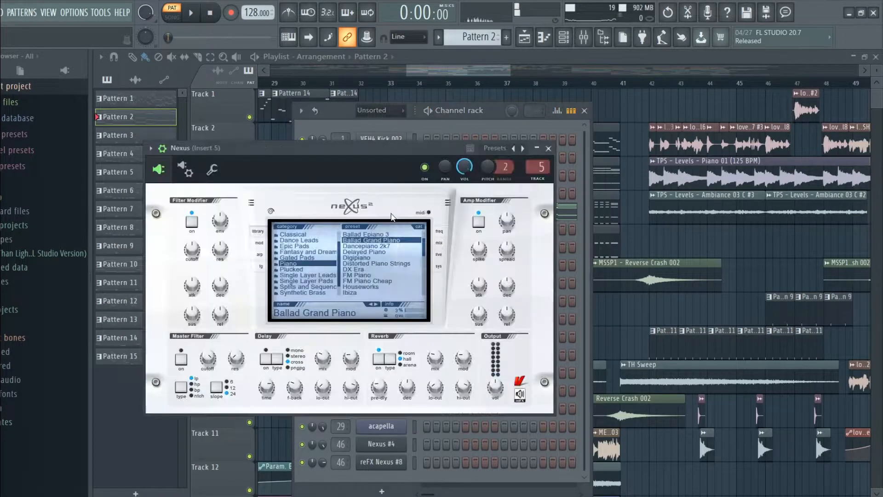
pyautogui.click(780, 41)
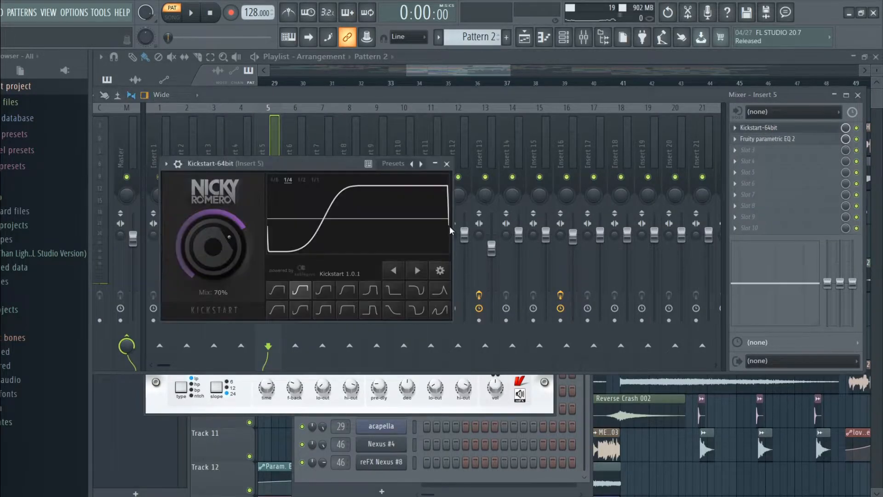
pyautogui.click(446, 165)
pyautogui.click(767, 139)
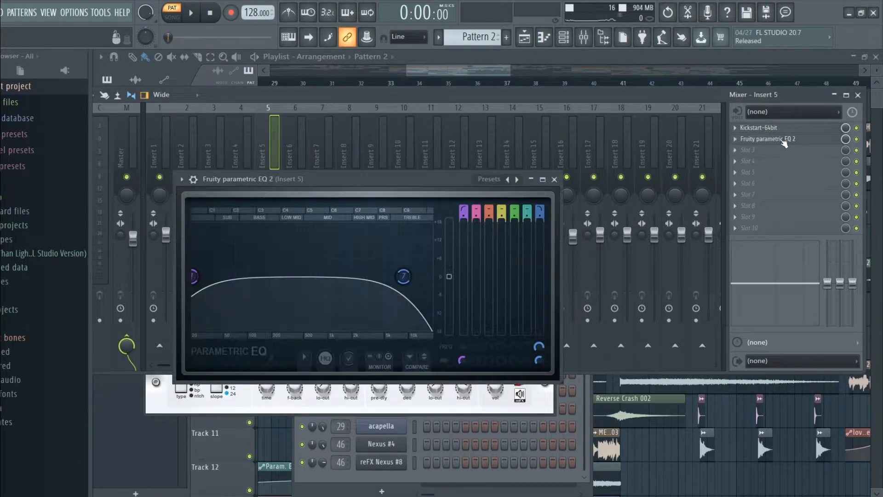
pyautogui.click(554, 179)
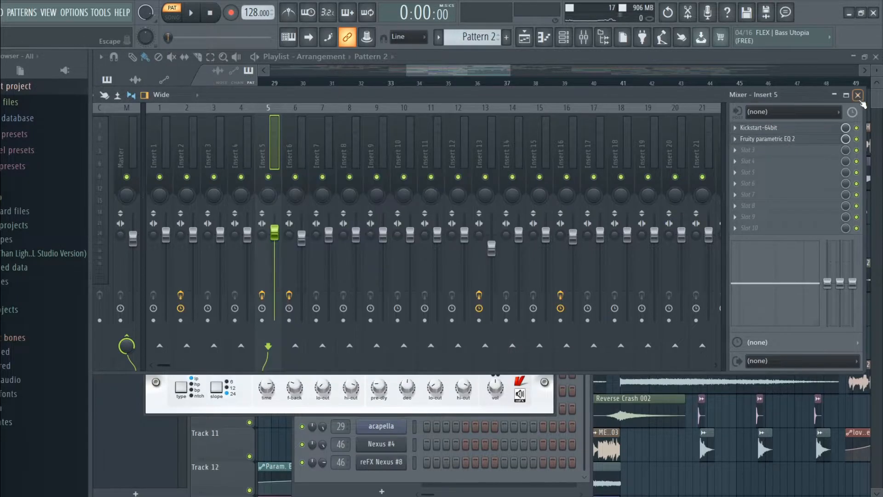
pyautogui.click(858, 95)
pyautogui.click(554, 150)
pyautogui.click(588, 109)
# Examine the Kickstart and Fruity Love Philter effects on mixer Insert 6, used by Pattern 1's reFX Nexus channel.
pyautogui.doubleClick(488, 141)
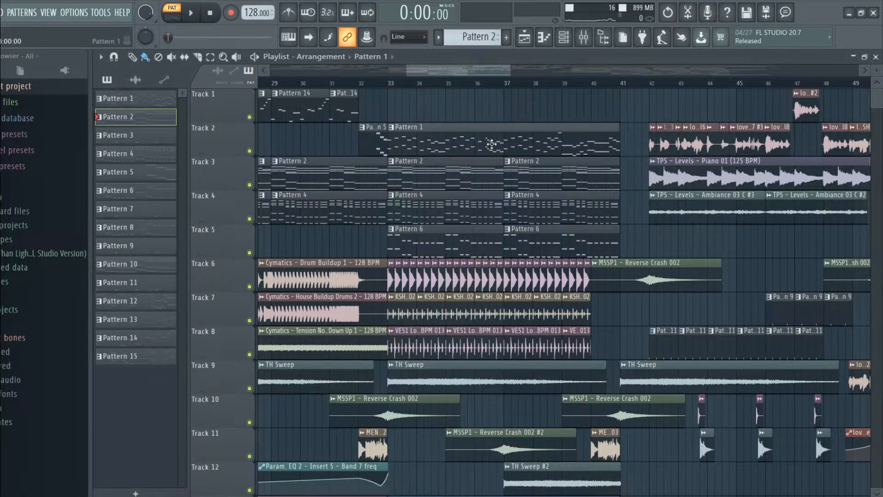
pyautogui.click(876, 56)
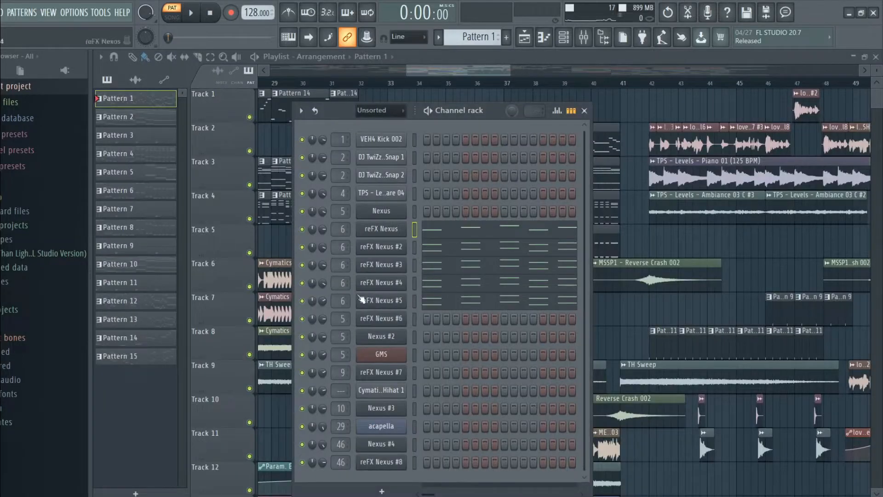
pyautogui.doubleClick(341, 230)
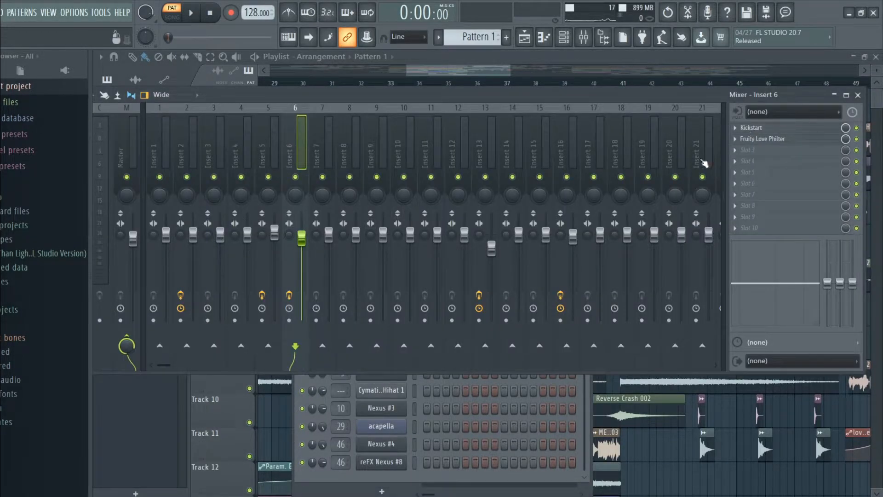
pyautogui.click(755, 127)
pyautogui.click(478, 195)
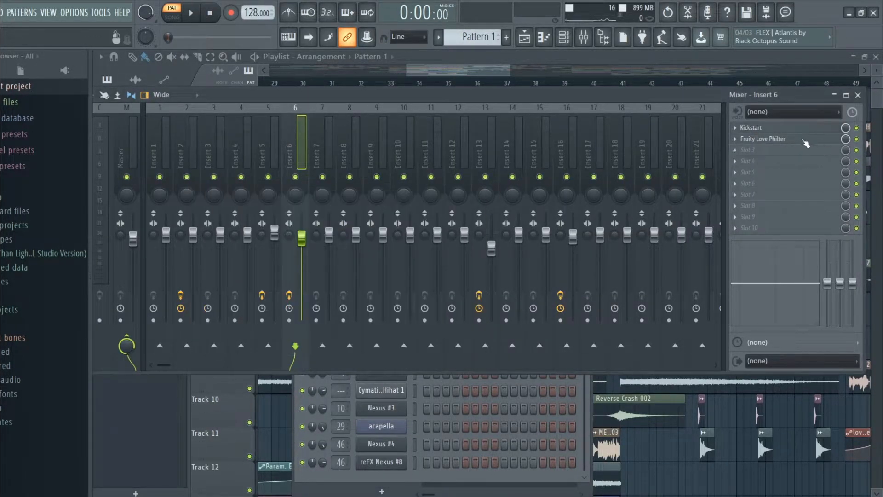
pyautogui.click(764, 138)
pyautogui.click(609, 211)
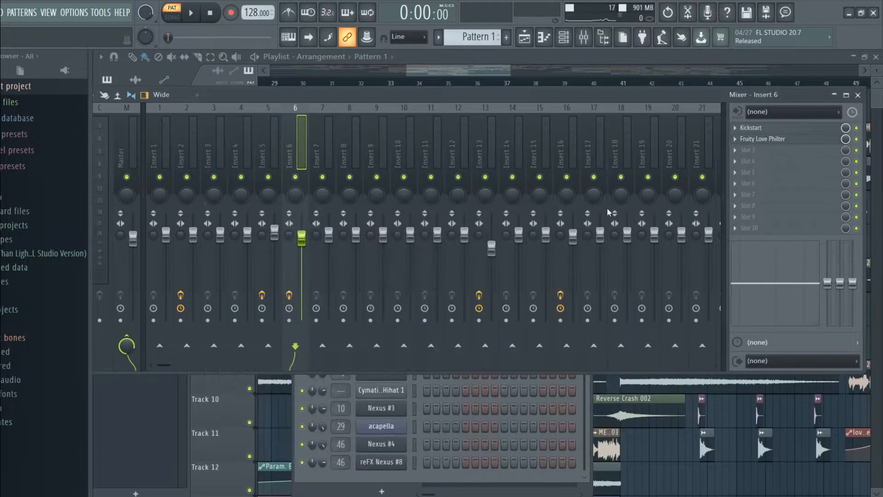
pyautogui.click(760, 139)
pyautogui.click(608, 210)
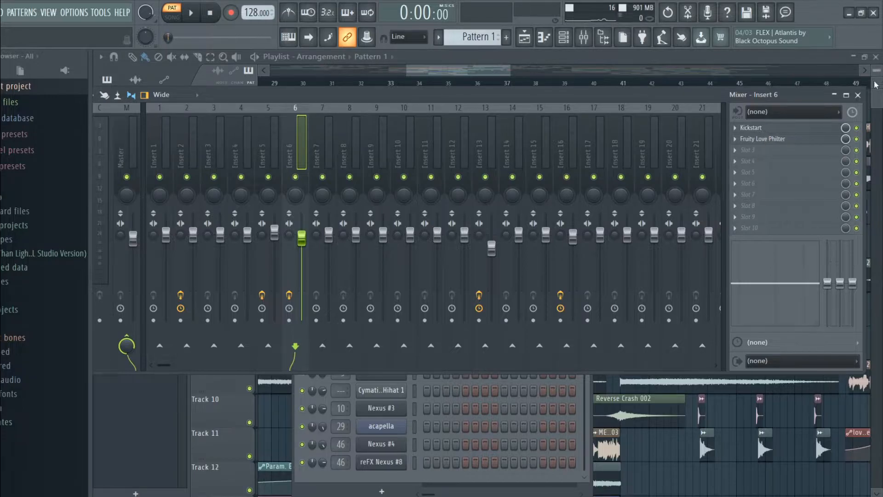
pyautogui.click(858, 95)
pyautogui.click(284, 156)
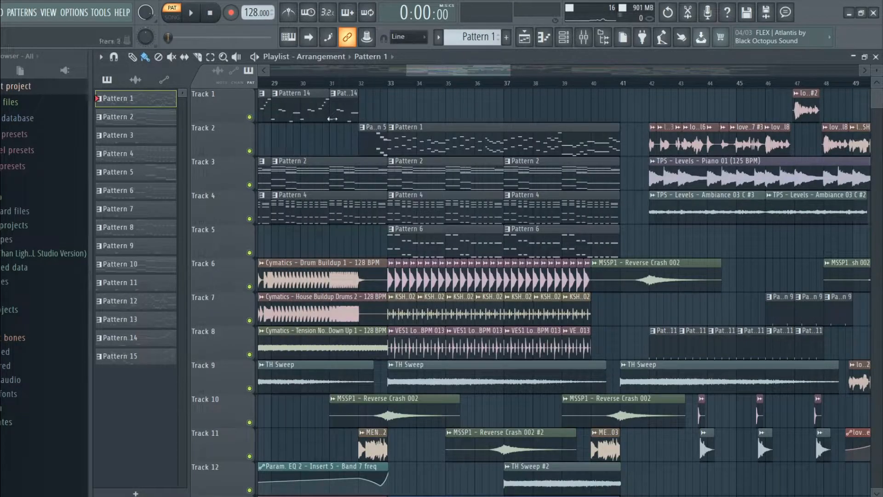
# Reopen the mixer and check the Kickstart sidechain curve and mix on Insert 6 again.
pyautogui.scroll(-2, 421, 72)
pyautogui.click(586, 38)
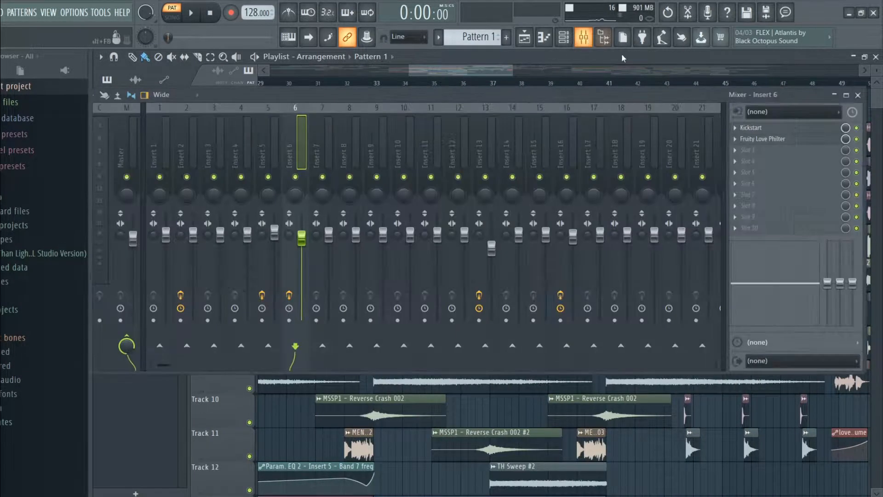
pyautogui.click(763, 129)
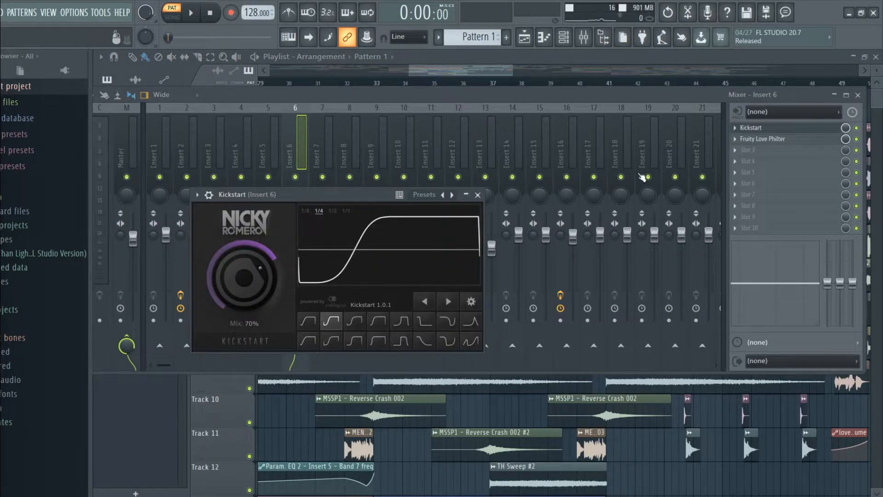
pyautogui.click(478, 195)
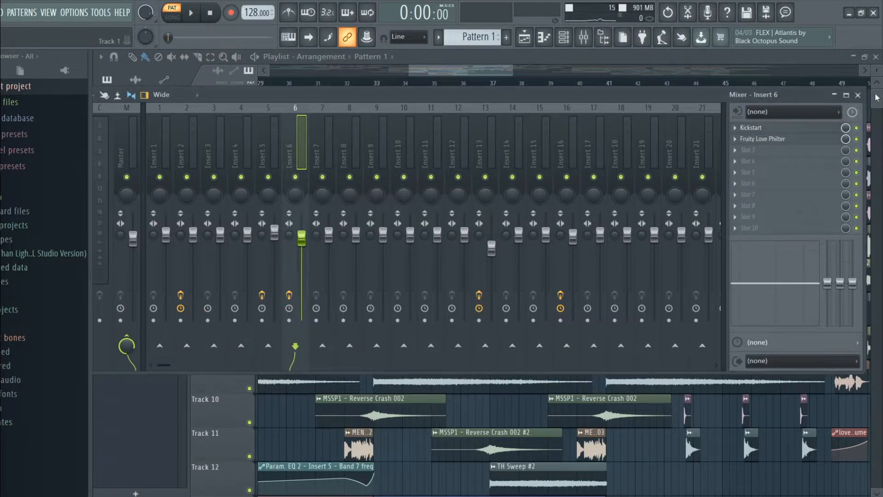
# Open Pattern 4 from the playlist in the piano roll and play it in pattern mode while examining its chord notes.
pyautogui.press('F9')
pyautogui.scroll(1, 469, 153)
pyautogui.doubleClick(424, 210)
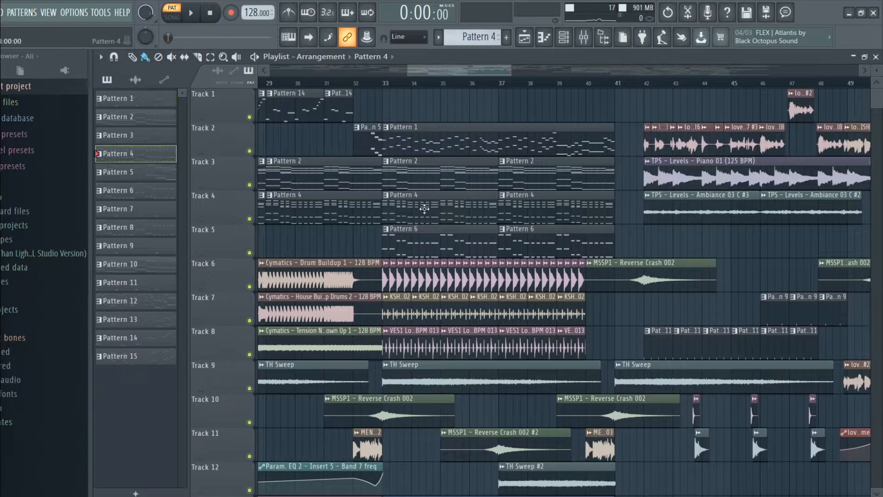
pyautogui.moveTo(471, 70); pyautogui.dragTo(380, 71)
pyautogui.scroll(4, 396, 229)
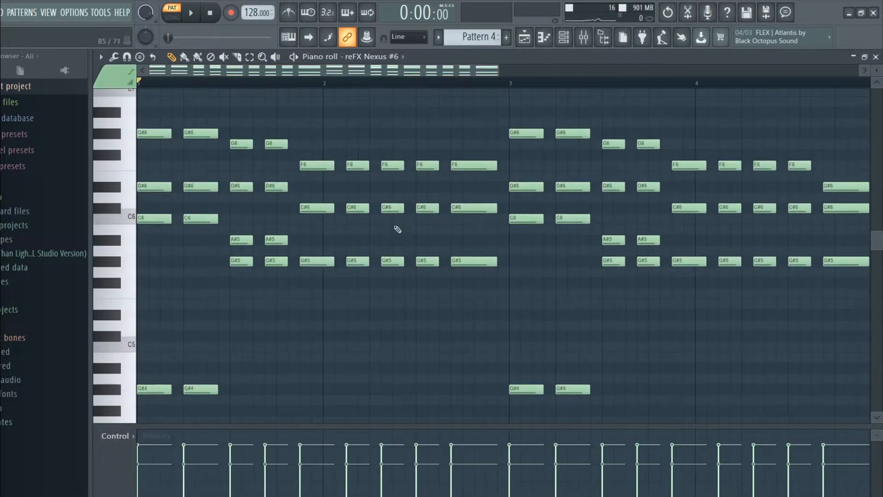
pyautogui.press('space')
pyautogui.scroll(3, 419, 238)
pyautogui.scroll(-8, 420, 239)
pyautogui.press('space')
# Examine the Nexus preset used by the reFX Nexus #6 channel.
pyautogui.press('F7')
pyautogui.click(388, 319)
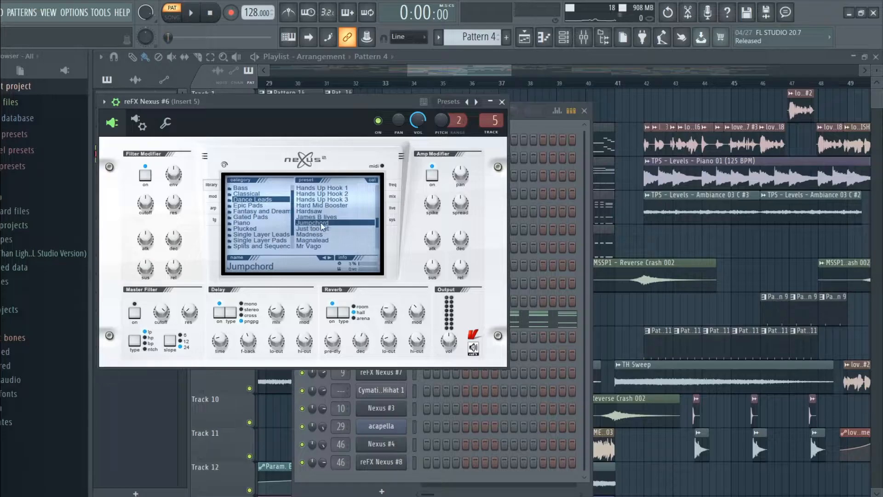
pyautogui.click(503, 102)
pyautogui.press('F6')
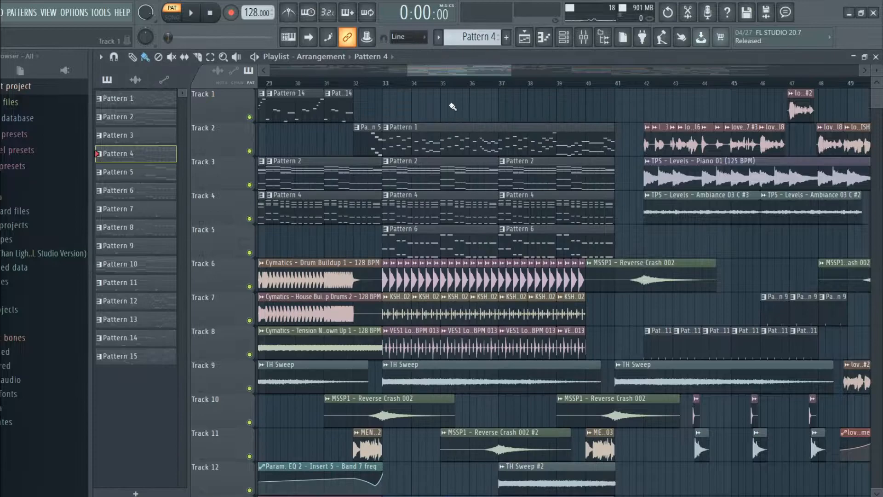
# Open Pattern 6 from Track 5 in the piano roll and play it while examining its bass notes.
pyautogui.doubleClick(400, 256)
pyautogui.scroll(3, 434, 191)
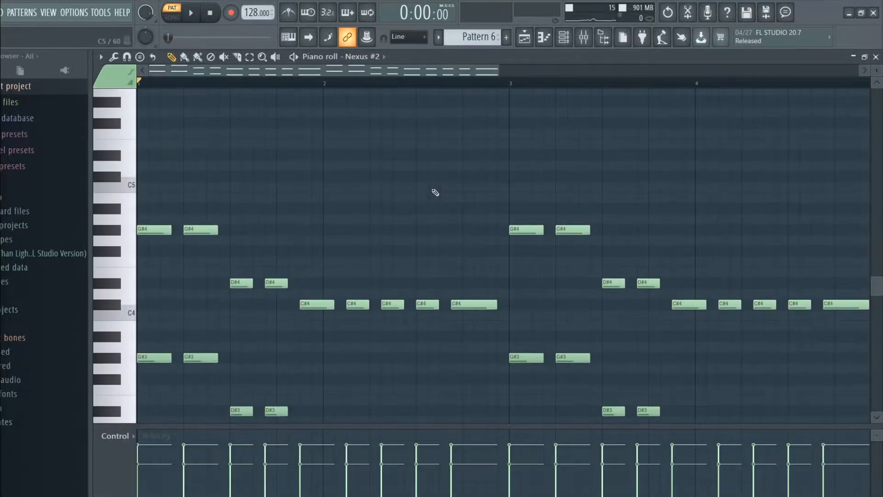
pyautogui.scroll(-1, 437, 191)
pyautogui.press('space')
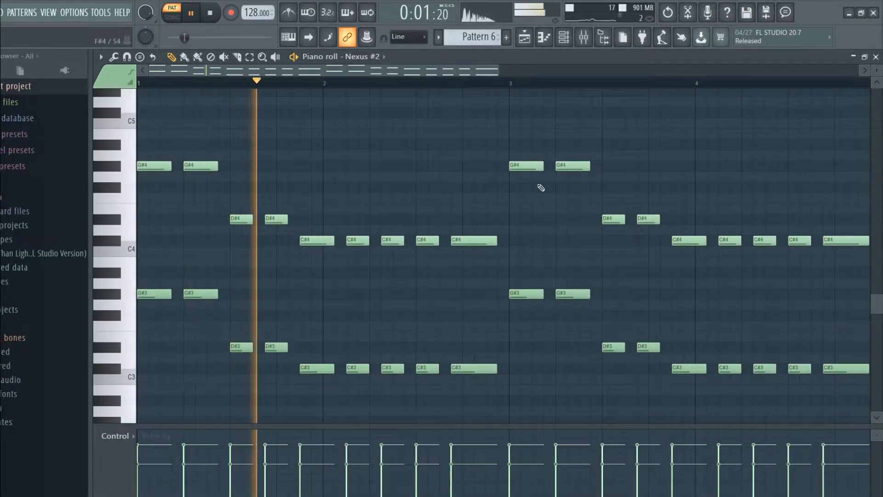
pyautogui.press('space')
pyautogui.click(876, 57)
# Examine the bass preset loaded in the Nexus #2 channel, looking through the neighbouring entries in its preset list.
pyautogui.press('F6')
pyautogui.click(387, 338)
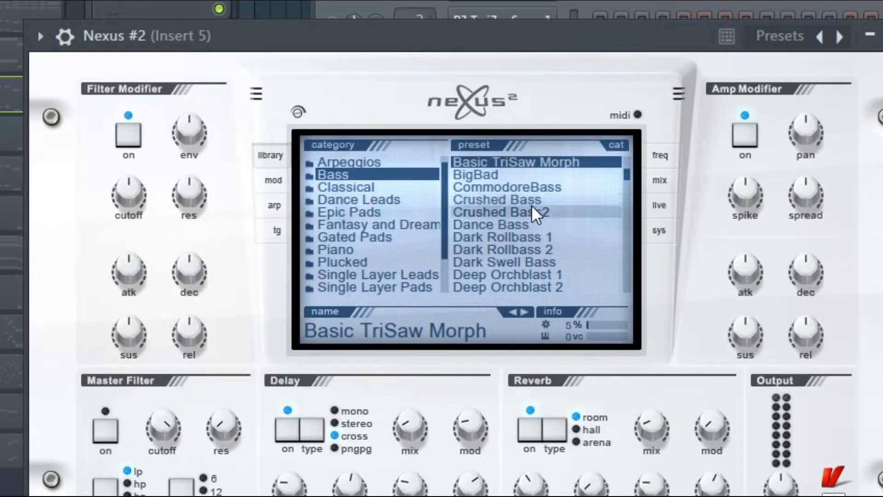
pyautogui.scroll(3, 395, 243)
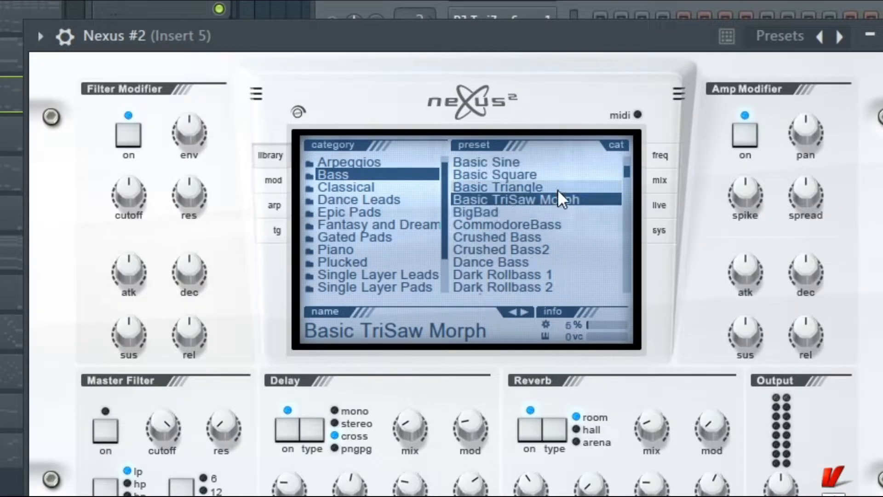
pyautogui.click(567, 161)
pyautogui.press('F6')
# Open Pattern 8 from Track 18 in the piano roll and play it while examining its notes.
pyautogui.scroll(-5, 635, 232)
pyautogui.click(418, 408)
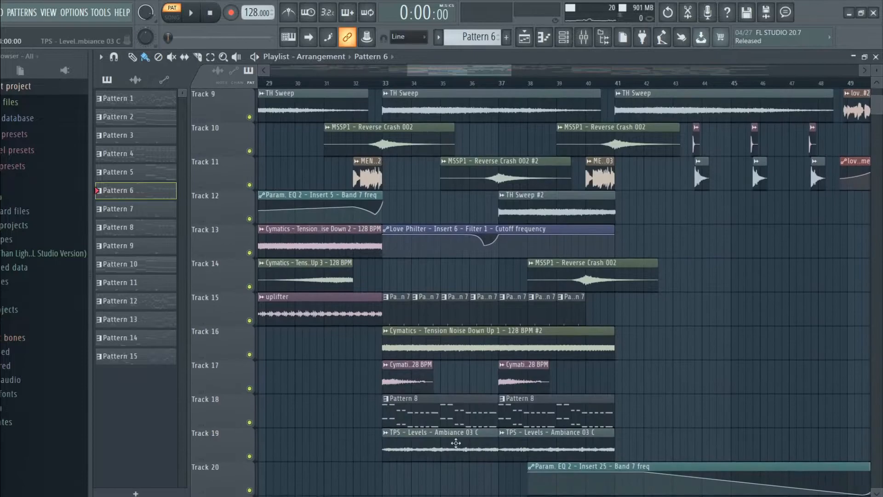
pyautogui.doubleClick(418, 408)
pyautogui.press('space')
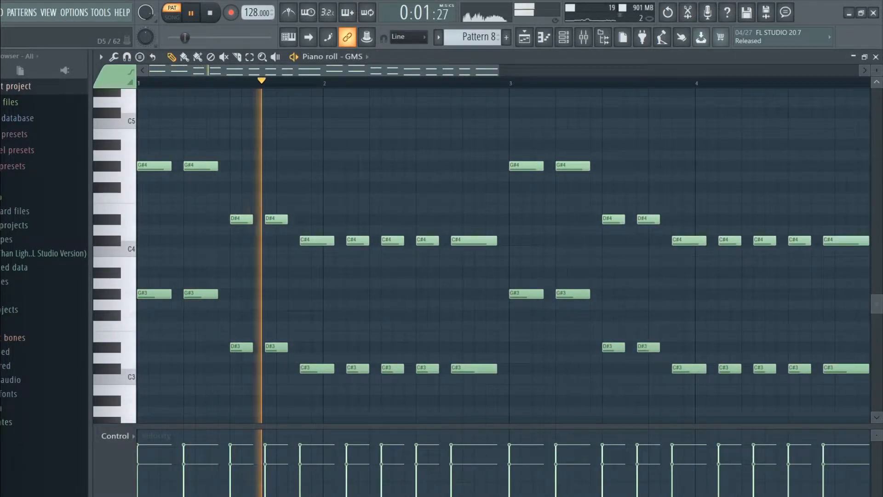
pyautogui.press('space')
pyautogui.click(875, 57)
# Examine the bank, program and oscillator settings of the GMS channel.
pyautogui.click(383, 358)
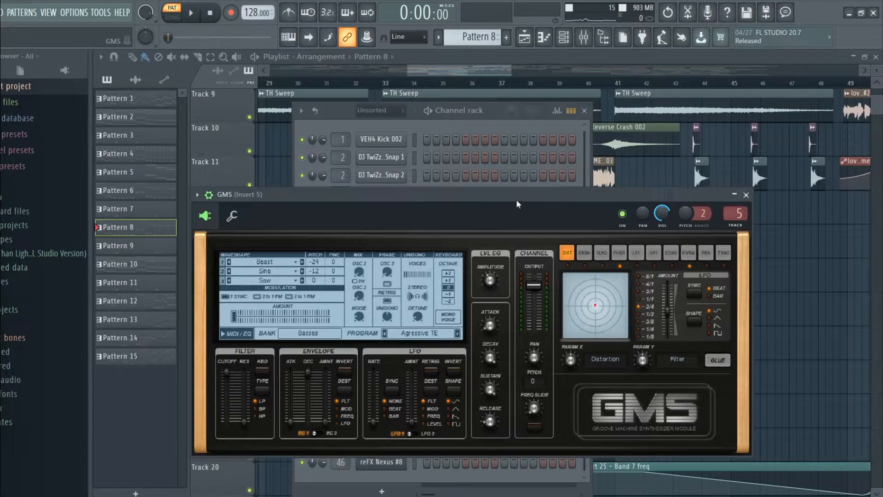
pyautogui.moveTo(516, 200); pyautogui.dragTo(438, 114)
pyautogui.click(668, 111)
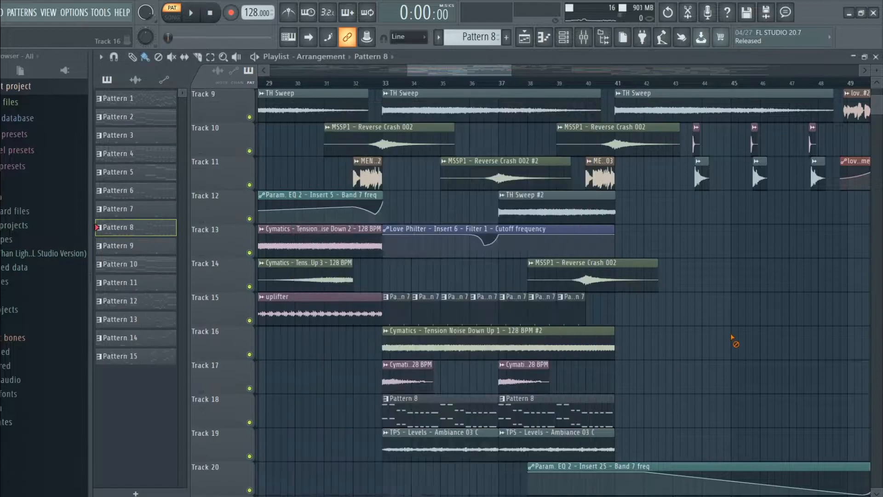
# Look over the build-up section's clips in the playlist and place the song position at bar 25.
pyautogui.scroll(5, 717, 285)
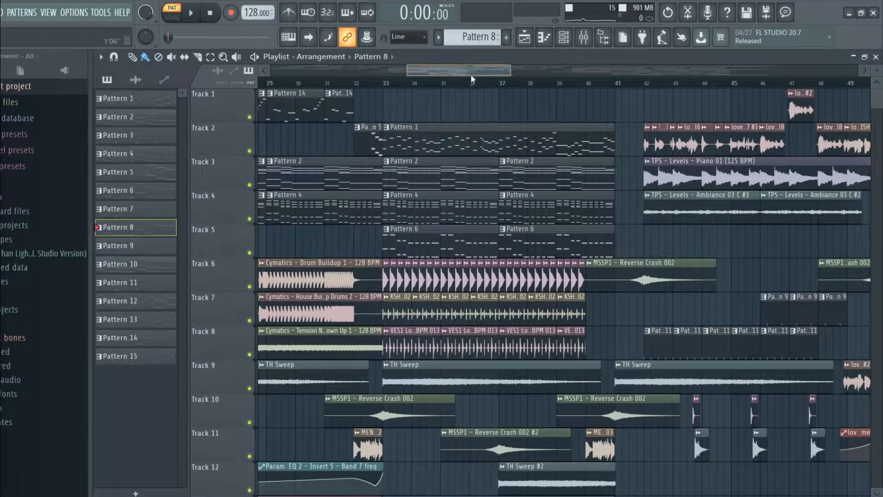
pyautogui.moveTo(471, 73); pyautogui.dragTo(442, 73)
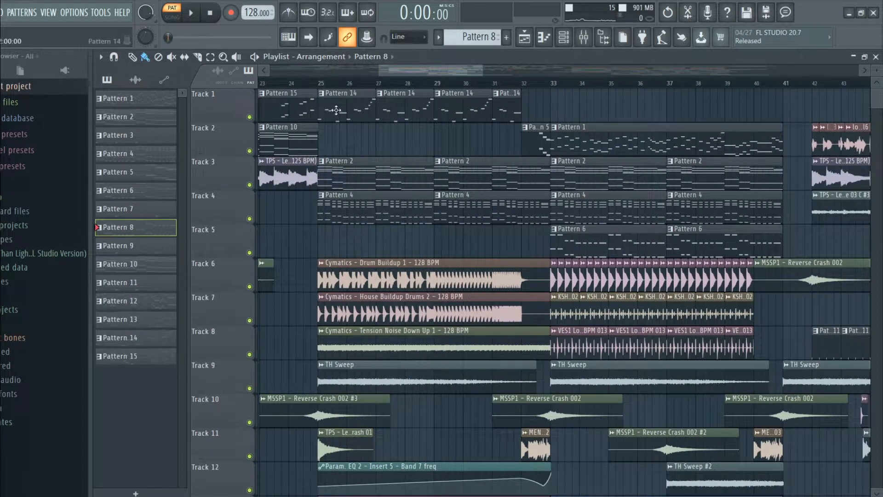
pyautogui.scroll(-5, 395, 219)
pyautogui.scroll(5, 388, 187)
pyautogui.scroll(-3, 358, 157)
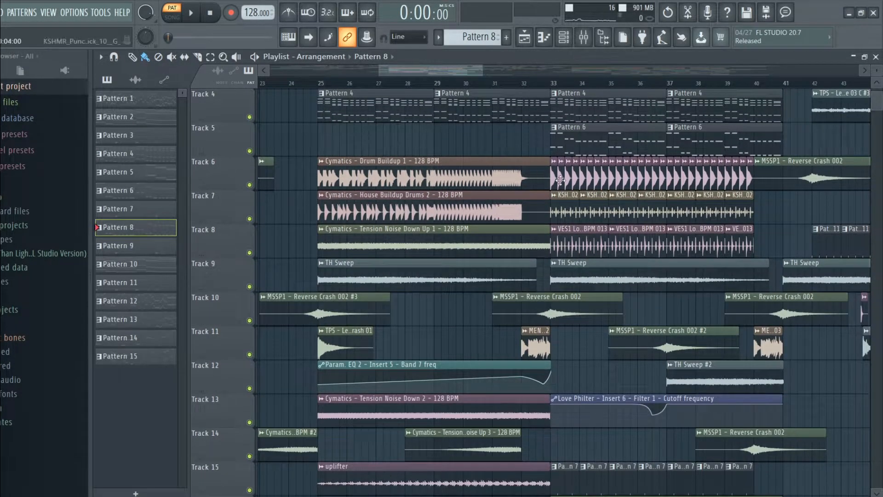
pyautogui.scroll(3, 556, 218)
pyautogui.click(319, 84)
# Open Pattern 14 in the piano roll and examine the acapella channel's slice notes.
pyautogui.doubleClick(355, 118)
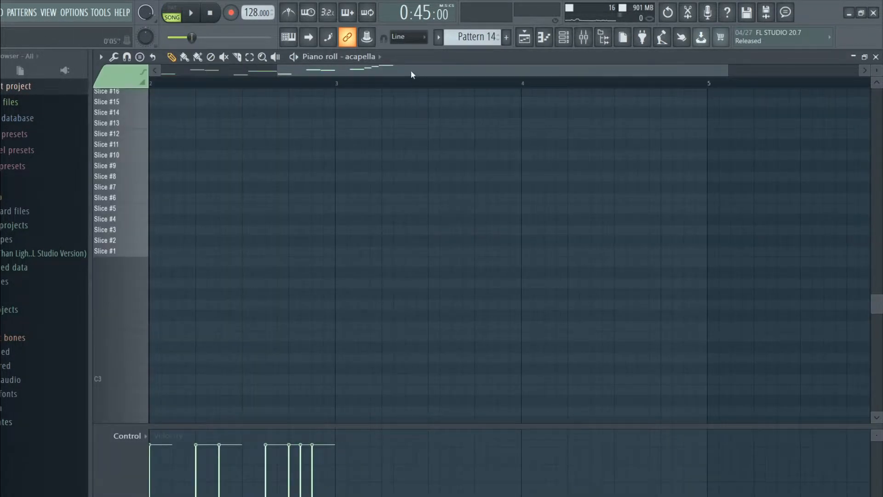
pyautogui.scroll(3, 460, 325)
pyautogui.scroll(-5, 460, 325)
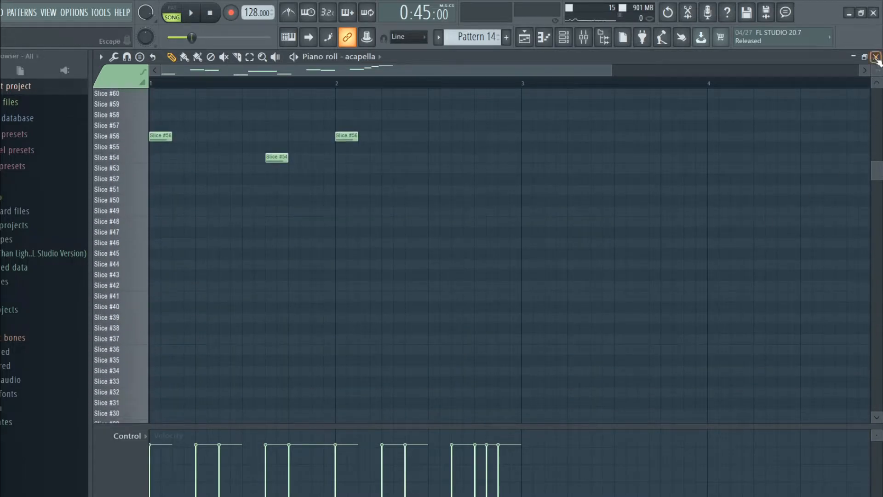
pyautogui.click(875, 57)
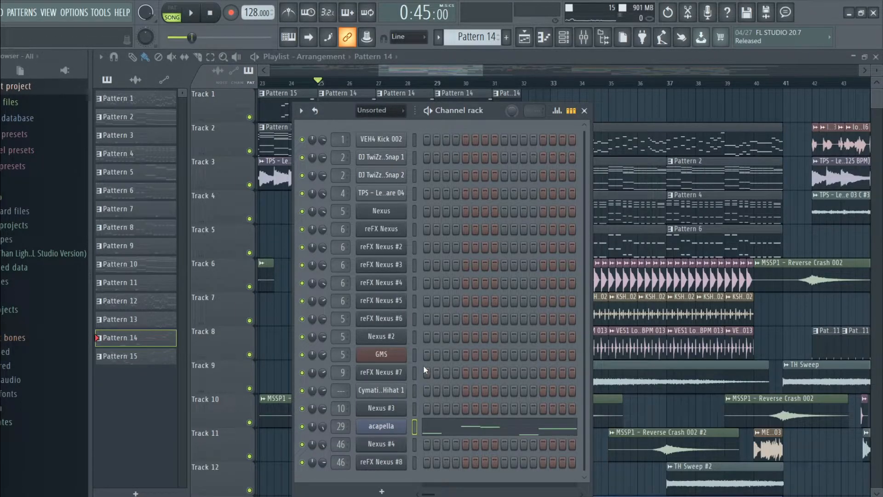
# Examine the sliced vocal and Fruity Slicer settings of the acapella channel.
pyautogui.click(378, 427)
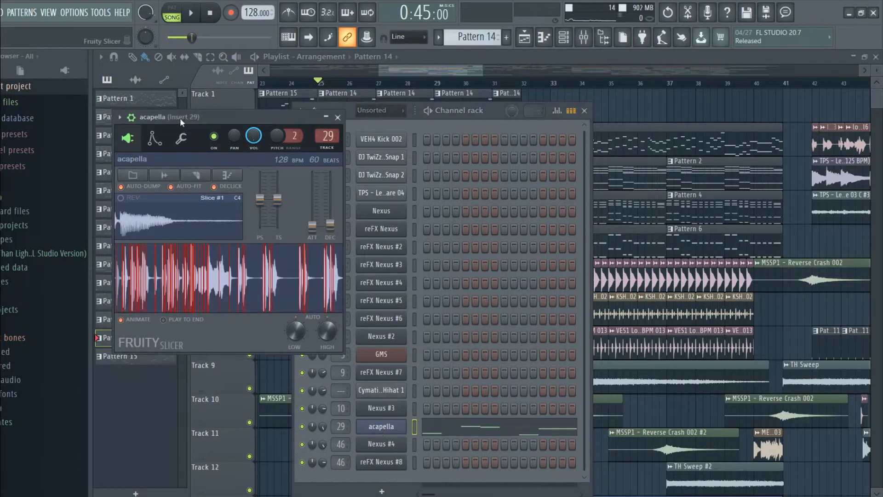
pyautogui.moveTo(186, 116); pyautogui.dragTo(425, 185)
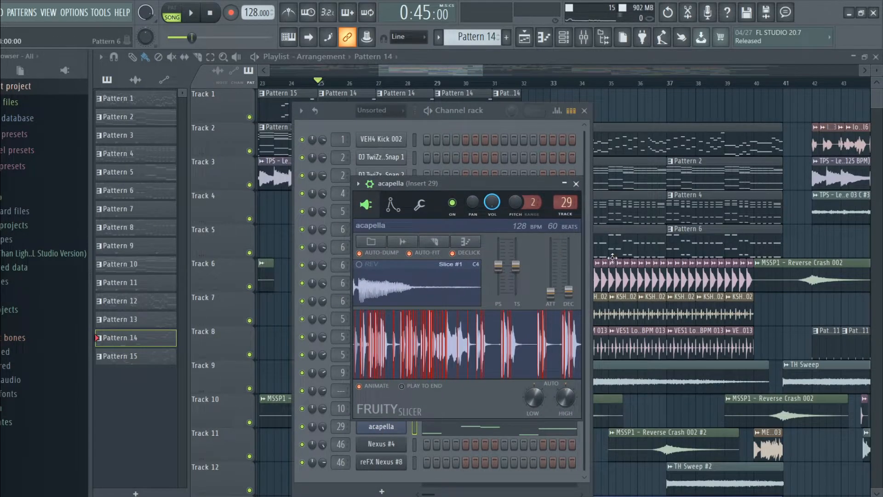
pyautogui.click(576, 184)
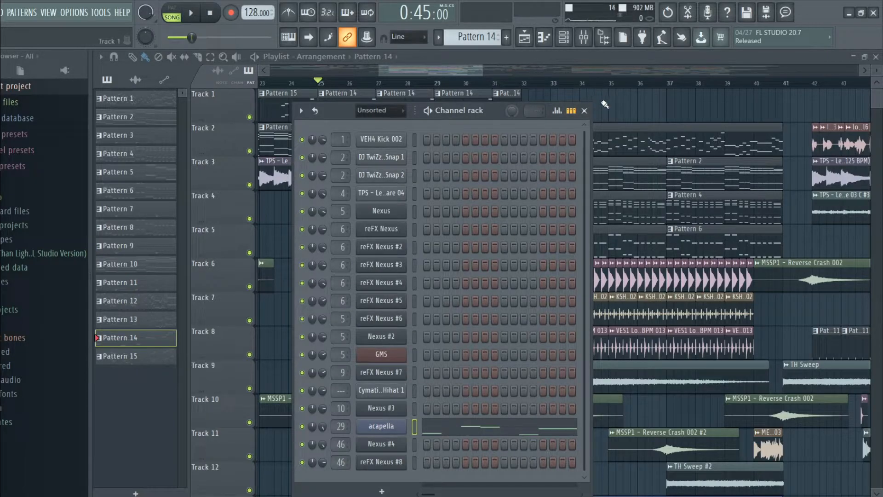
pyautogui.click(585, 110)
# Reopen Pattern 14 from Track 1 in the piano roll and play its vocal chops in pattern mode.
pyautogui.moveTo(476, 65); pyautogui.dragTo(436, 84)
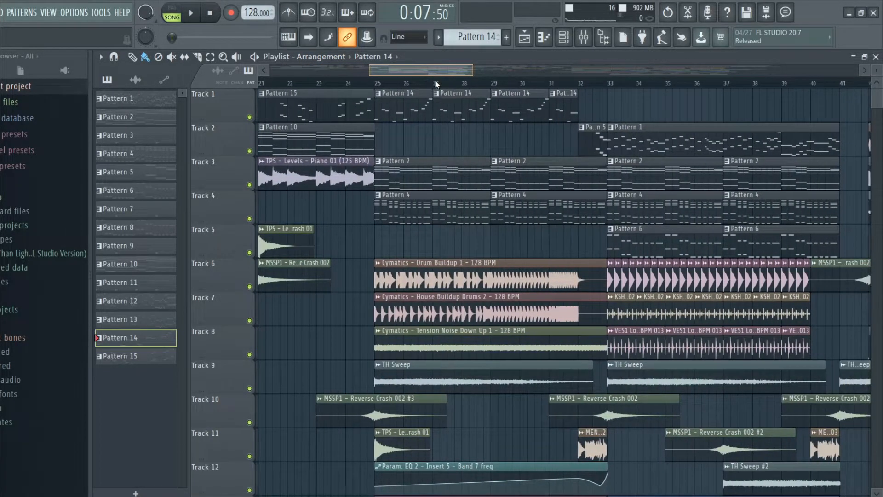
pyautogui.doubleClick(402, 98)
pyautogui.press('space')
pyautogui.scroll(8, 584, 319)
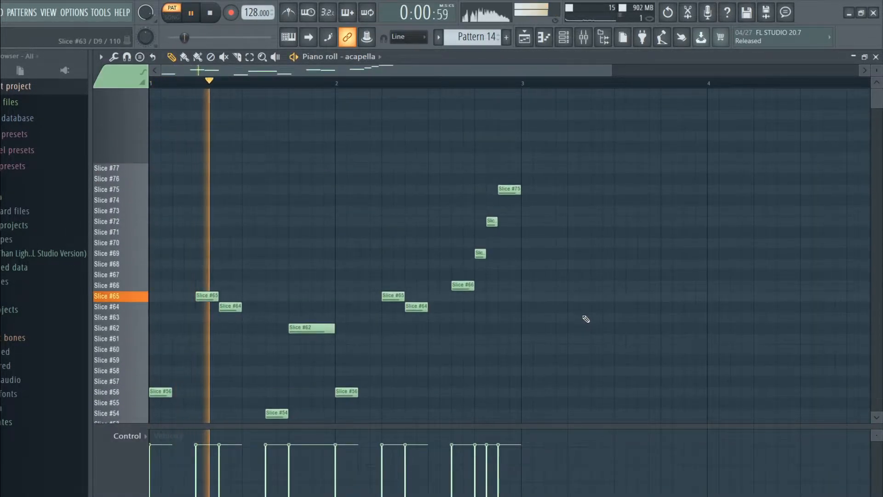
pyautogui.scroll(-3, 586, 319)
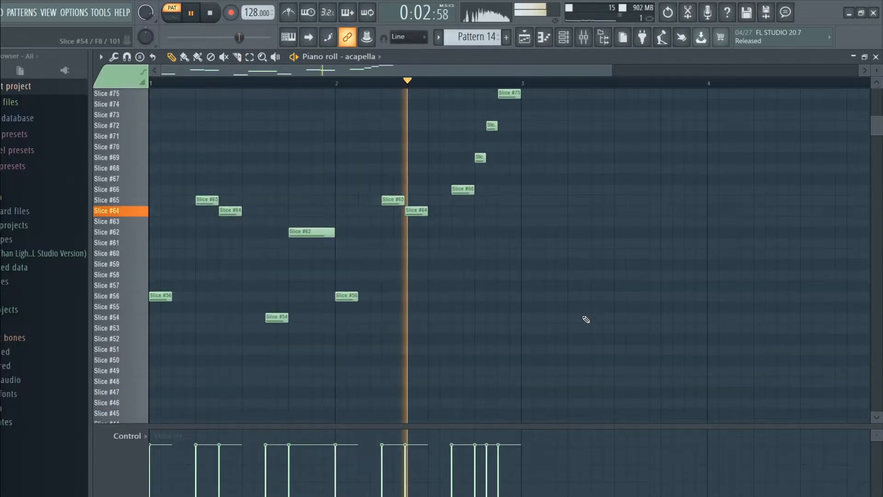
pyautogui.press('space')
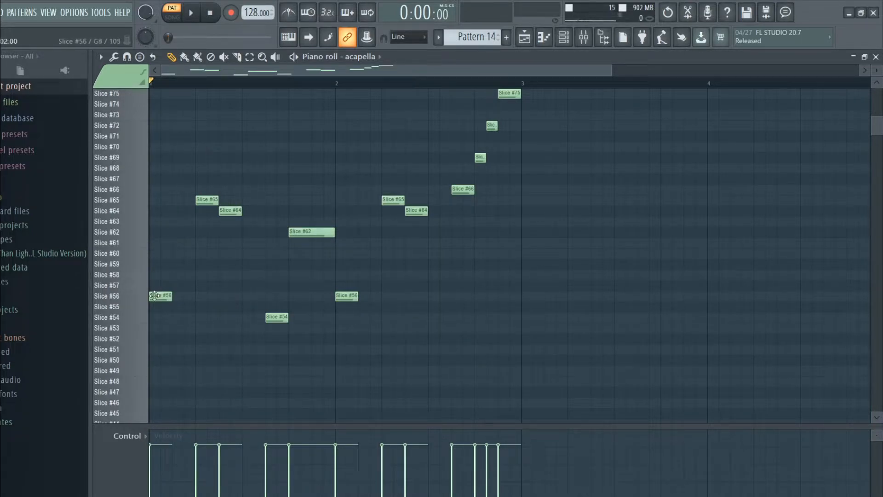
# Audition the vocal slices in Pattern 14, starting with the first Slice #56 note, and return to the playlist.
pyautogui.click(155, 295)
pyautogui.scroll(2, 595, 239)
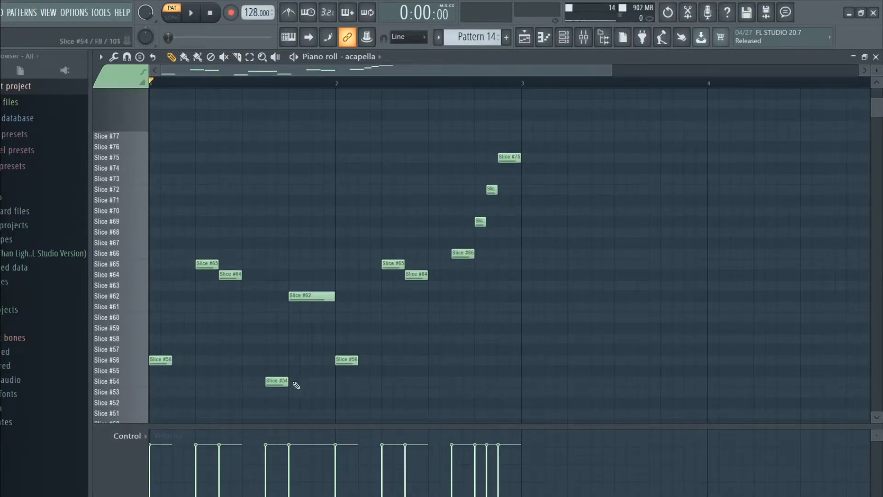
pyautogui.press('space')
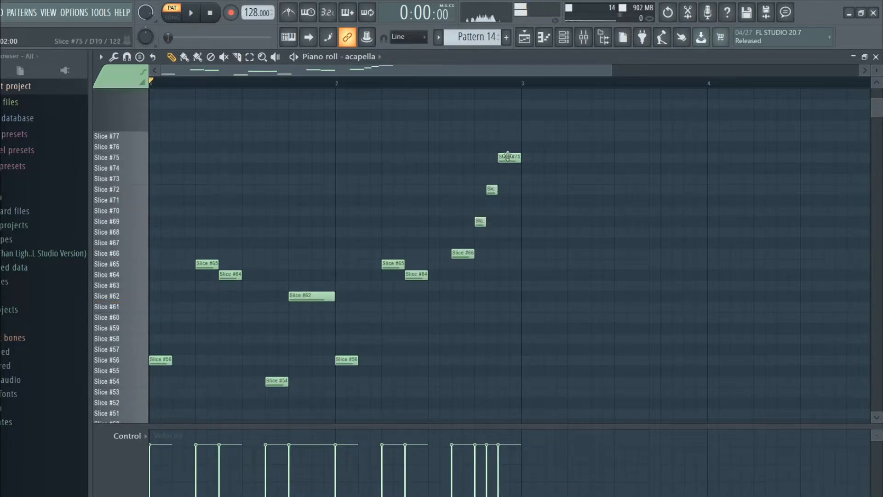
pyautogui.scroll(-1, 676, 256)
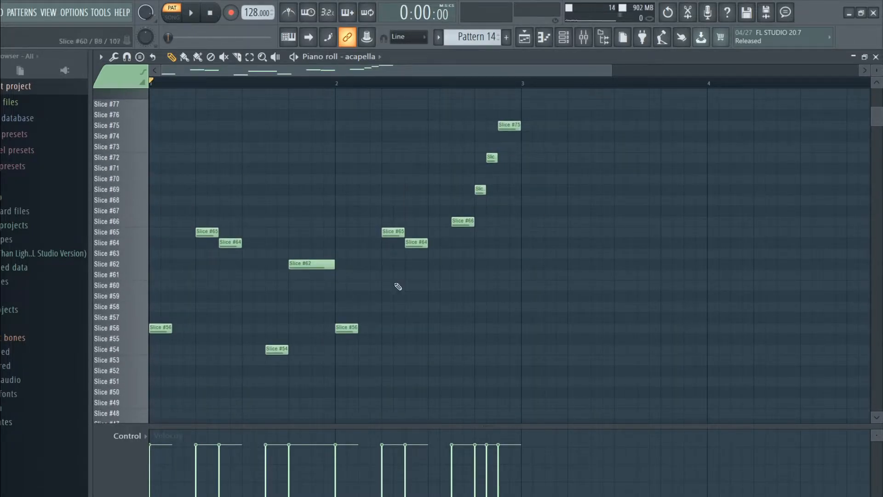
pyautogui.click(876, 57)
# Place the song position at bar 25 again and examine the audio and automation clips layered under the build-up.
pyautogui.moveTo(437, 72); pyautogui.dragTo(424, 73)
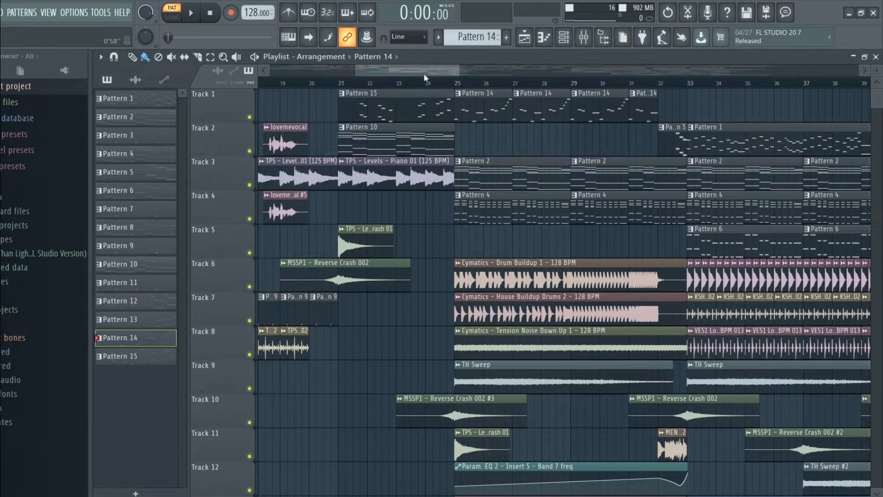
pyautogui.click(453, 83)
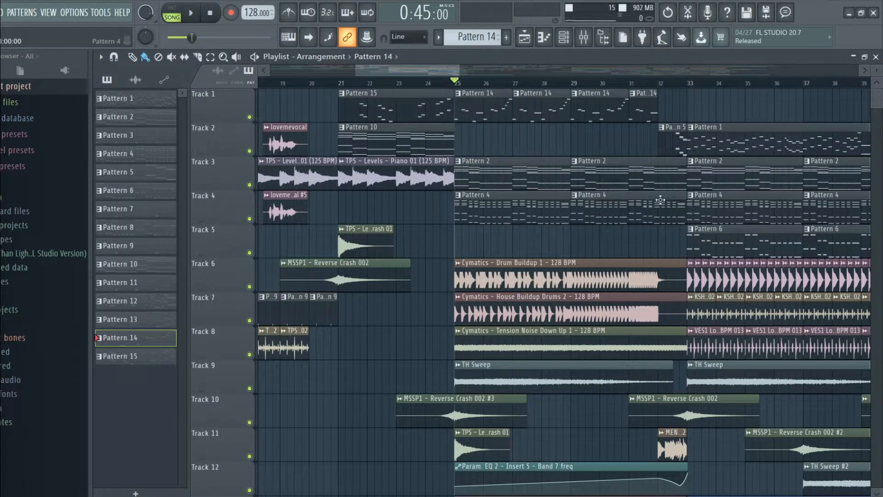
pyautogui.scroll(-10, 518, 202)
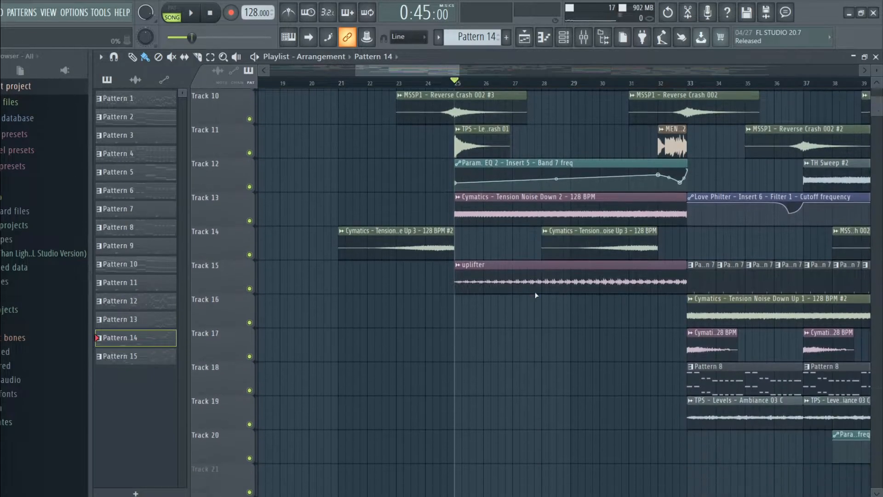
pyautogui.scroll(8, 499, 209)
pyautogui.moveTo(439, 72); pyautogui.dragTo(469, 76)
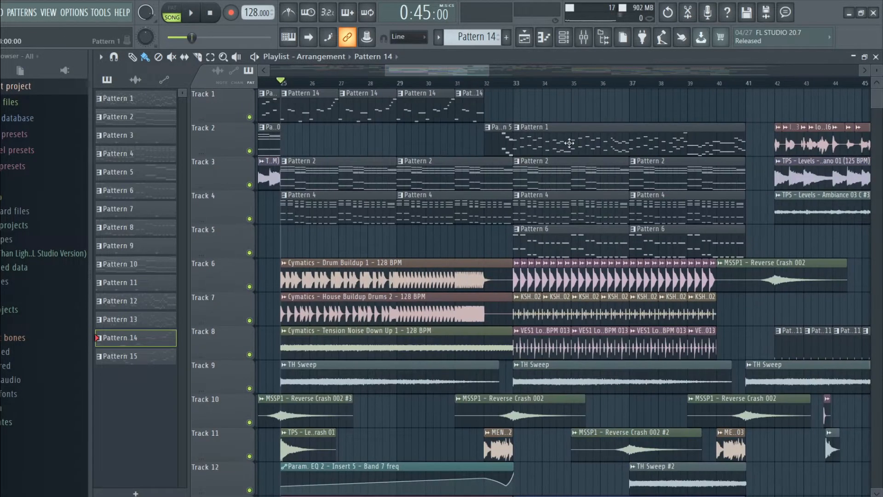
# Open Pattern 1 again and check the mixer insert its reFX Nexus channel is routed to.
pyautogui.doubleClick(570, 142)
pyautogui.click(876, 57)
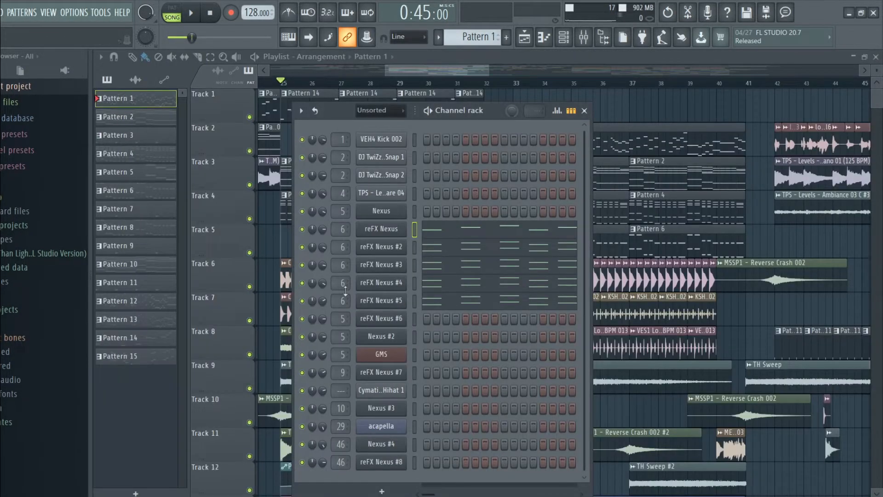
pyautogui.click(339, 231)
pyautogui.click(859, 95)
pyautogui.click(582, 110)
# Place the song position at bar 33, solo Track 2 and play Pattern 1 in song mode.
pyautogui.scroll(-7, 556, 161)
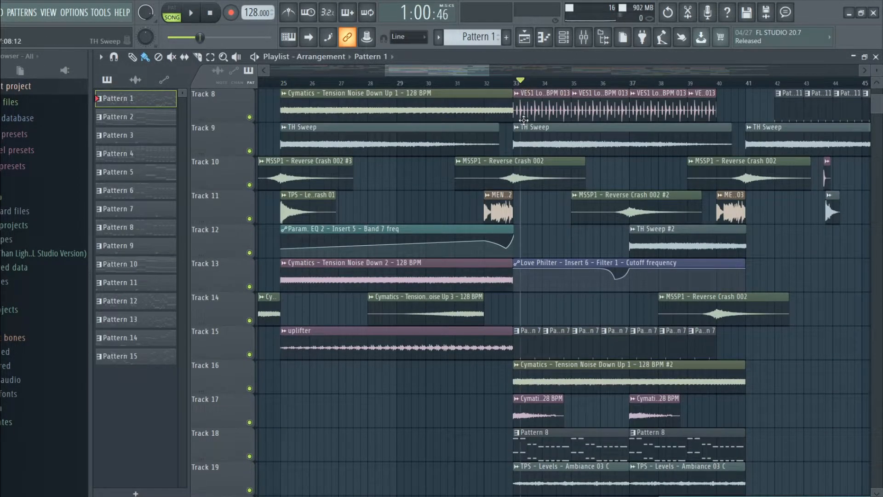
pyautogui.click(519, 87)
pyautogui.scroll(7, 519, 184)
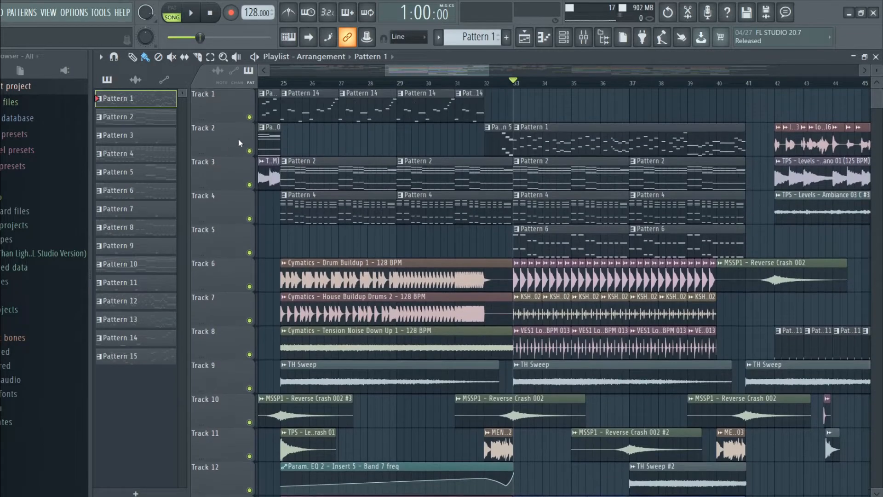
pyautogui.scroll(-7, 546, 197)
pyautogui.keyDown('ctrl'); pyautogui.click(250, 287); pyautogui.keyUp('ctrl')
pyautogui.scroll(7, 552, 345)
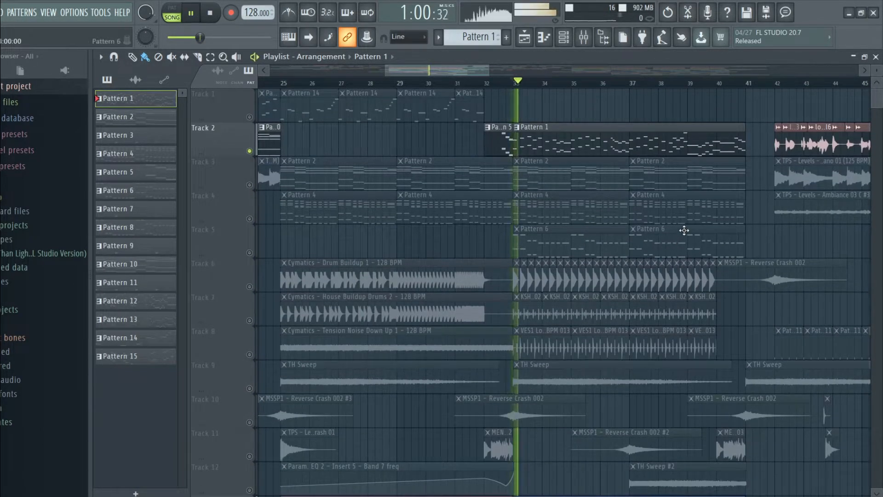
# Place the song position near bar 36, solo Track 13 to check its Love Philter cutoff automation, and turn all tracks back on.
pyautogui.scroll(-5, 644, 221)
pyautogui.click(594, 79)
pyautogui.press('space')
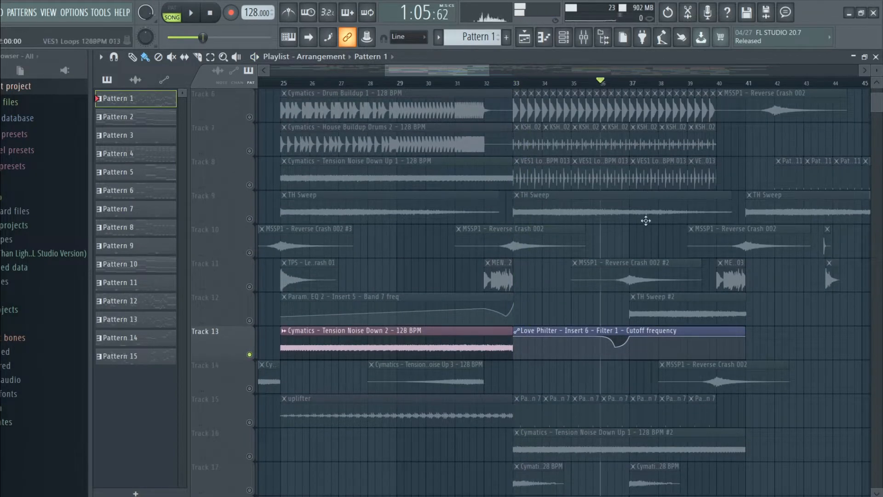
pyautogui.scroll(5, 811, 365)
pyautogui.scroll(-9, 811, 361)
pyautogui.press('space')
pyautogui.rightClick(244, 219)
pyautogui.click(241, 219)
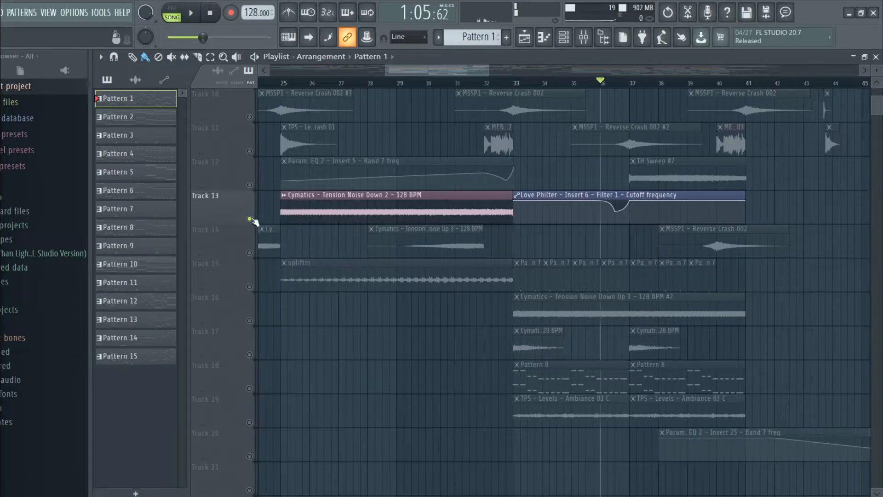
pyautogui.keyDown('ctrl'); pyautogui.click(250, 219); pyautogui.keyUp('ctrl')
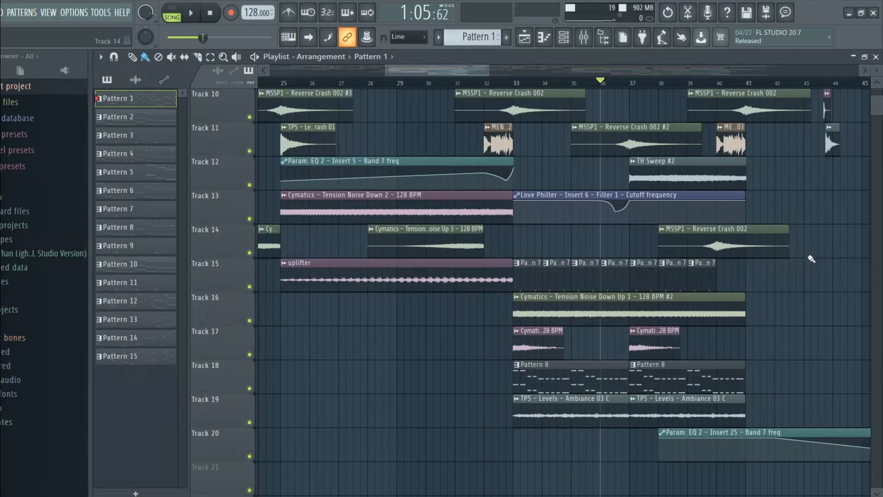
# Solo Tracks 8 and 9 together and play their noise and sweep clips from bar 25.
pyautogui.scroll(9, 811, 259)
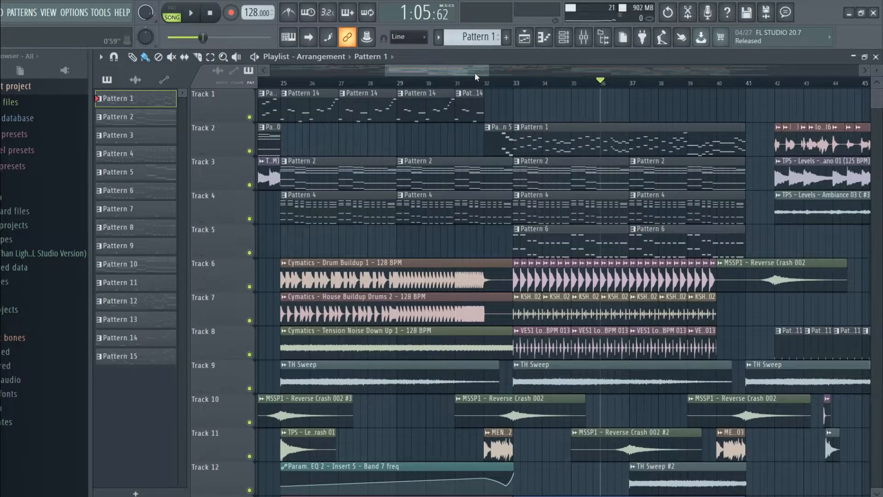
pyautogui.moveTo(474, 73); pyautogui.dragTo(454, 74)
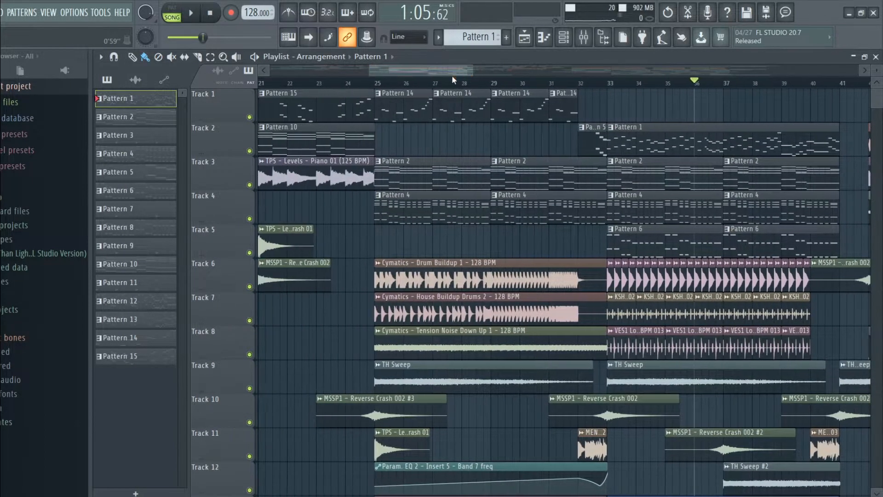
pyautogui.scroll(-4, 487, 163)
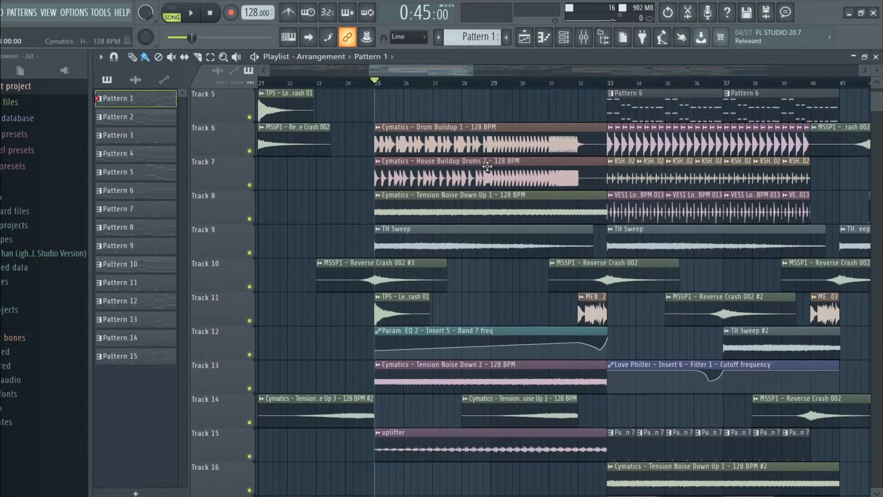
pyautogui.scroll(-1, 460, 207)
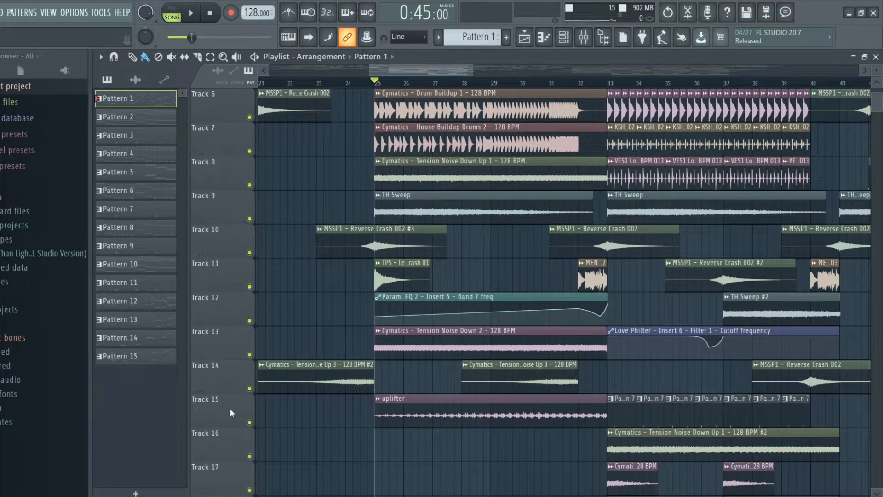
pyautogui.scroll(2, 322, 161)
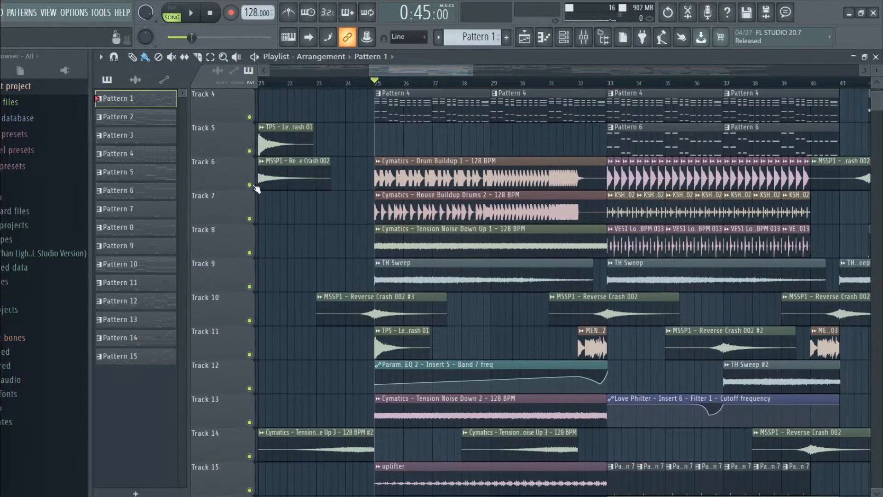
pyautogui.click(249, 185)
pyautogui.click(250, 184)
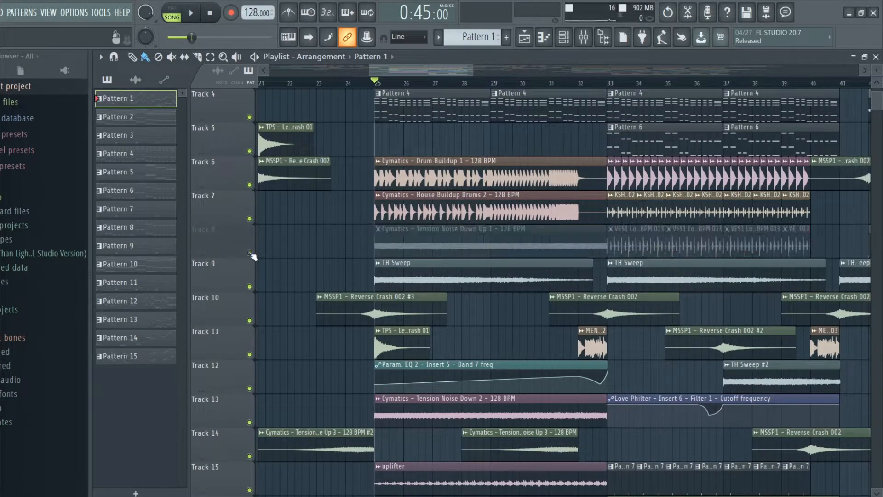
pyautogui.rightClick(250, 252)
pyautogui.scroll(-3, 285, 294)
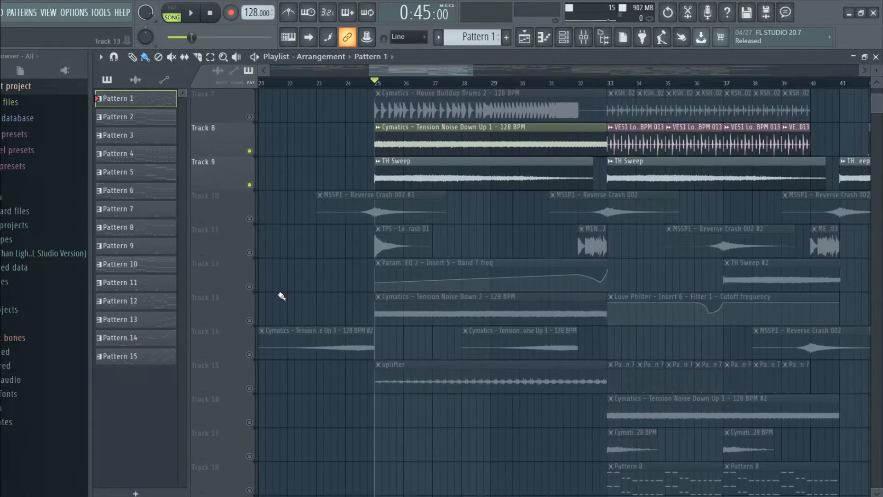
pyautogui.click(366, 83)
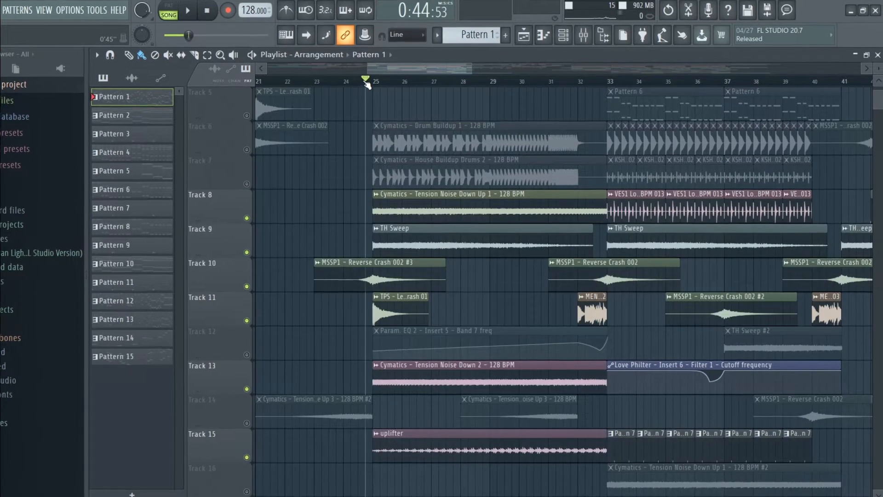
pyautogui.press('space')
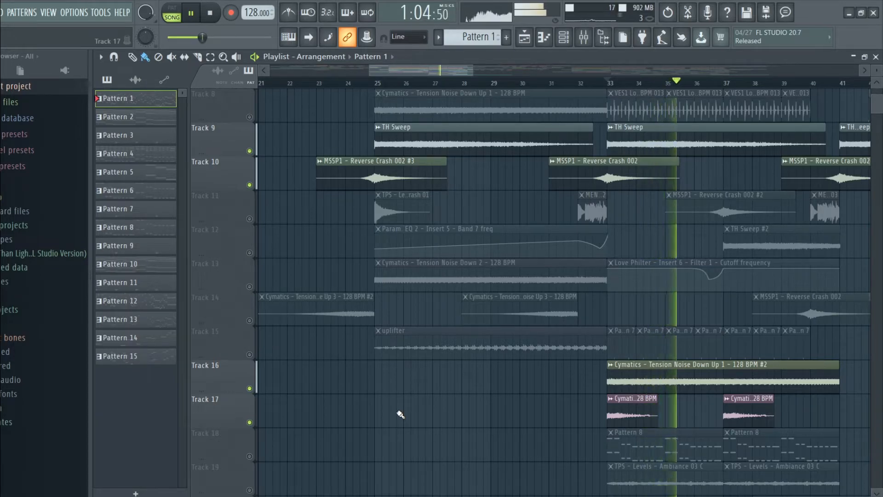
# Enable Tracks 11 and 12 alongside the soloed effects tracks during playback, and restore all tracks.
pyautogui.click(250, 218)
pyautogui.click(250, 252)
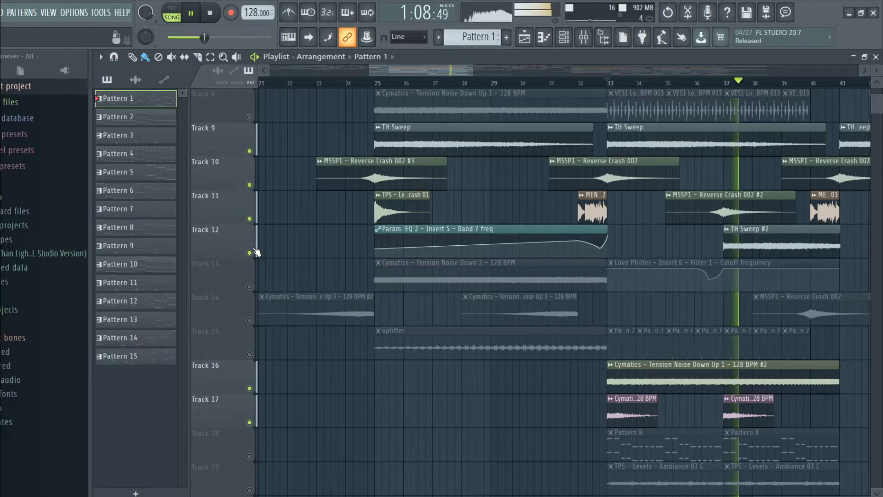
pyautogui.rightClick(251, 219)
pyautogui.rightClick(250, 219)
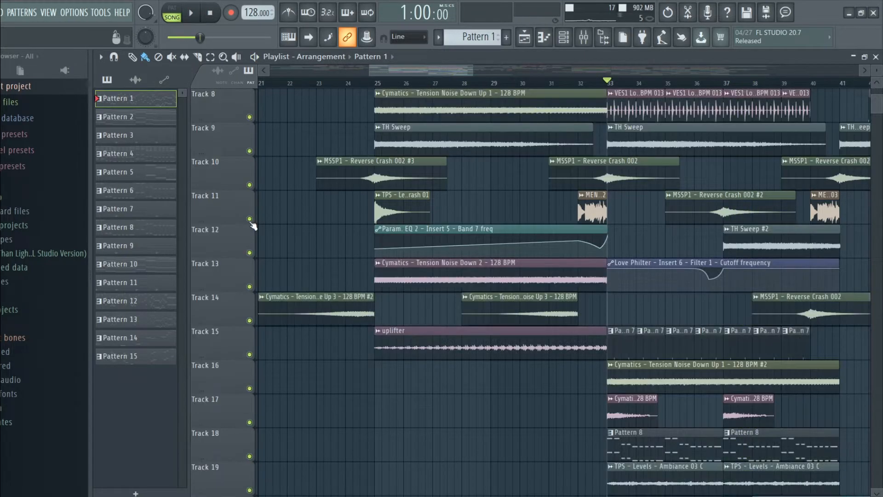
# Solo Tracks 6 and 7 together and play the layered build-up drum loops.
pyautogui.scroll(5, 341, 310)
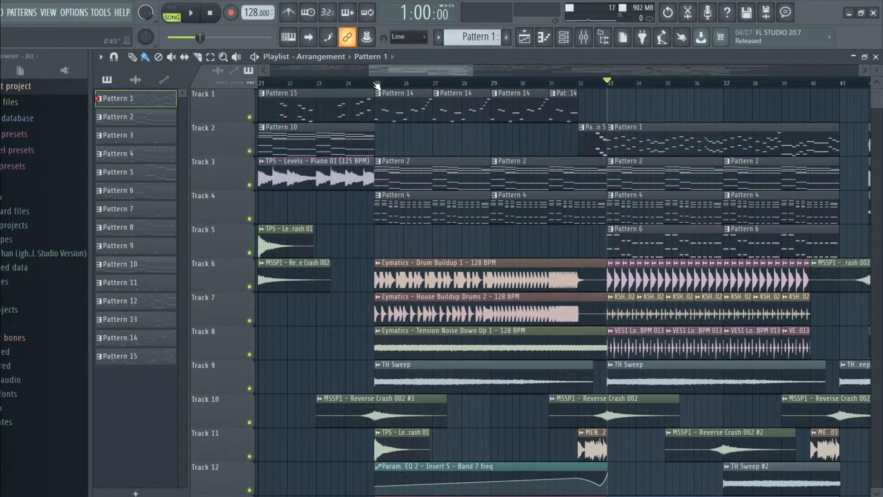
pyautogui.scroll(-2, 359, 297)
pyautogui.rightClick(250, 219)
pyautogui.click(249, 252)
pyautogui.press('space')
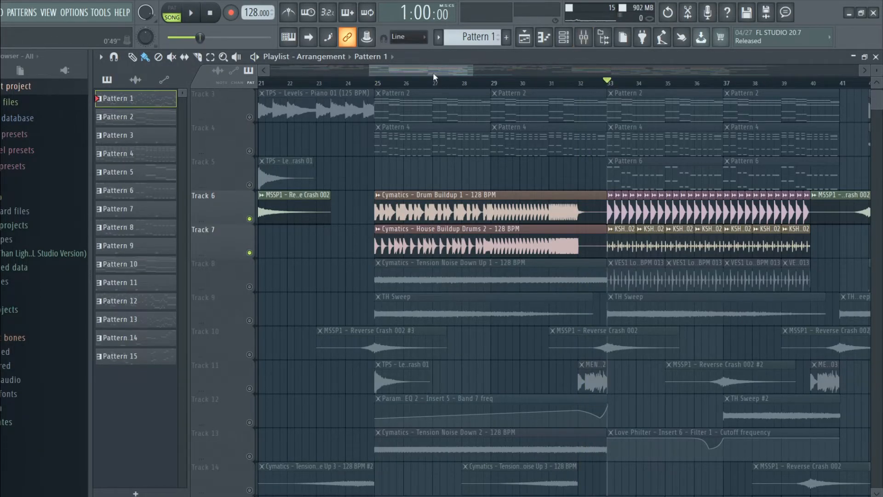
# Add Tracks 8 and 15 to the soloed drum tracks and play the drop percussion from bar 33.
pyautogui.moveTo(433, 73); pyautogui.dragTo(465, 74)
pyautogui.scroll(-2, 419, 292)
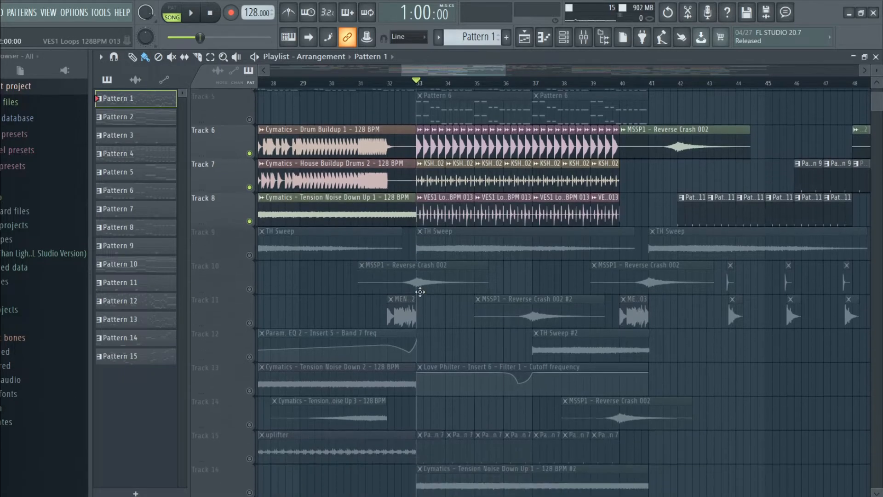
pyautogui.press('space')
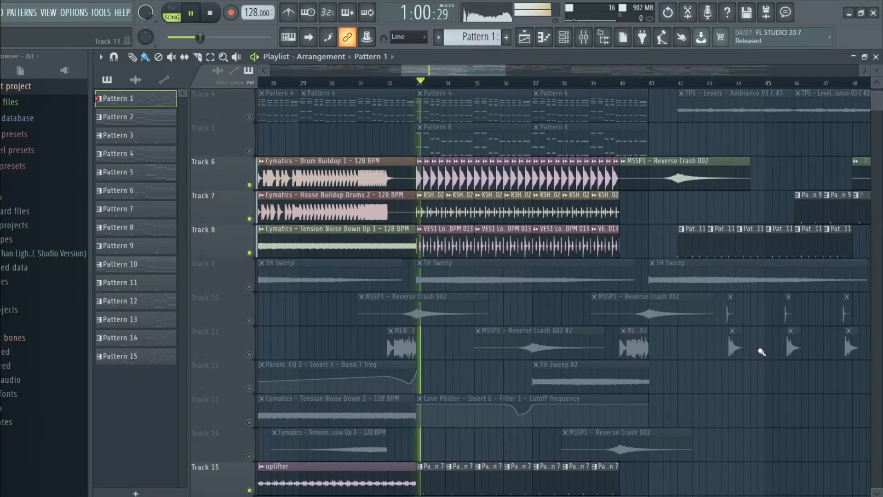
pyautogui.scroll(-3, 760, 350)
pyautogui.scroll(1, 761, 351)
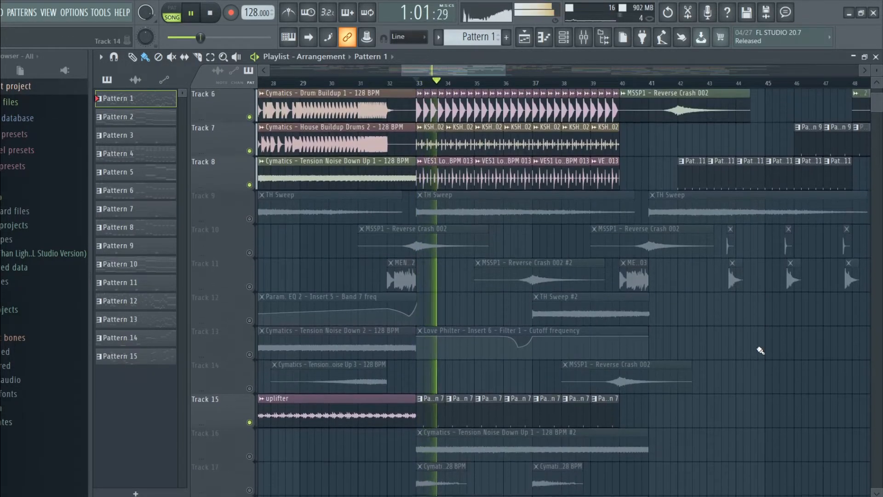
pyautogui.scroll(4, 759, 349)
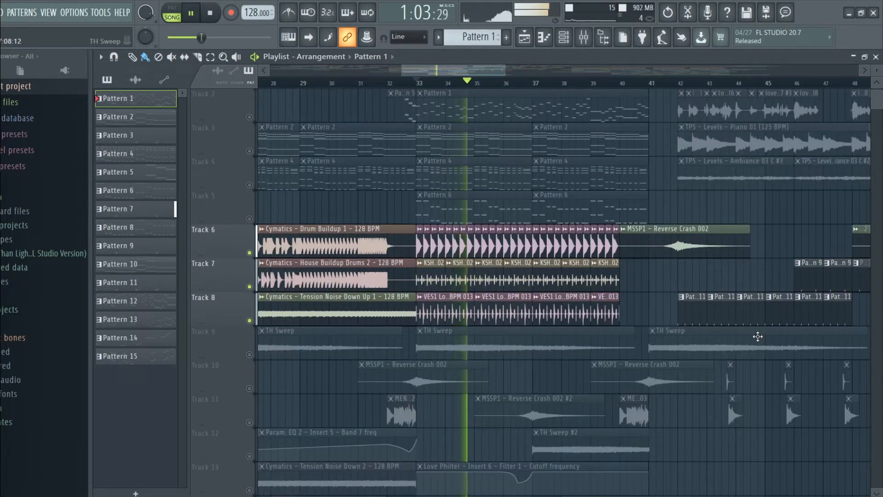
pyautogui.press('space')
# Solo Track 19 and play its TPS - Levels - Ambiance 03 C clip from bar 33.
pyautogui.scroll(-11, 757, 336)
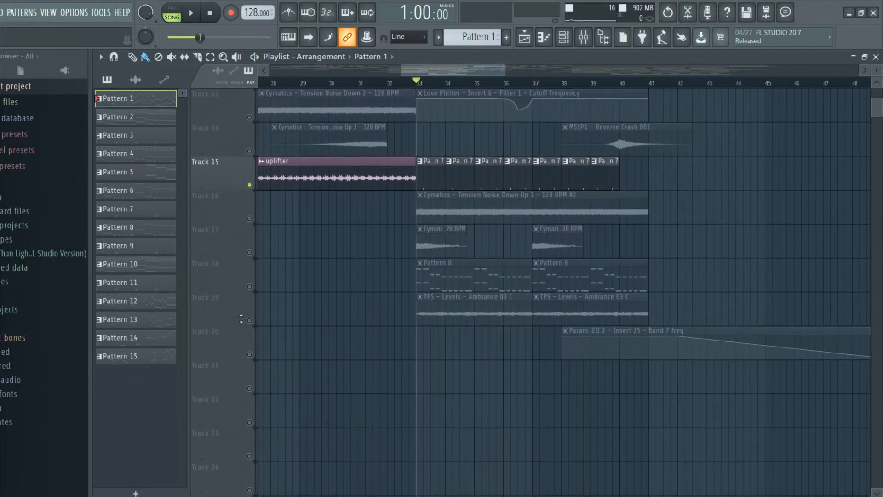
pyautogui.click(240, 319)
pyautogui.press('space')
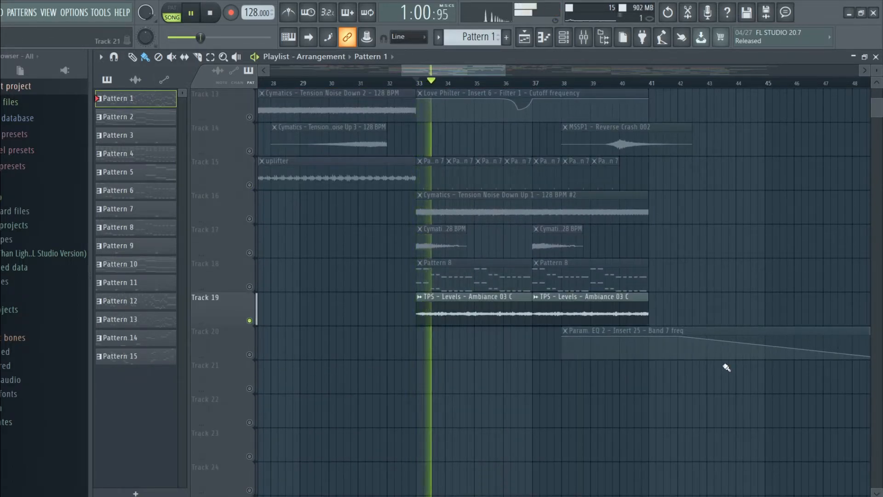
pyautogui.press('space')
# Open the Ambiance 03 C clip's settings, go to its mixer insert, and examine the Auto-Tune 8.1 settings there.
pyautogui.doubleClick(476, 318)
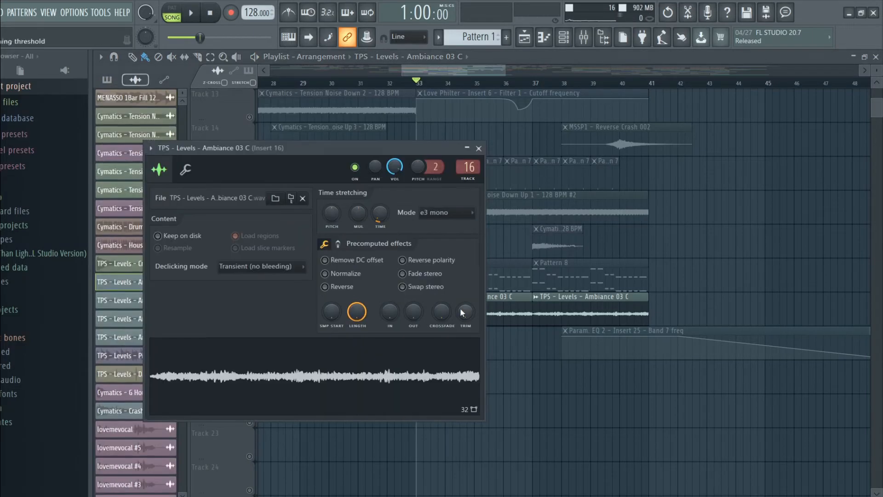
pyautogui.doubleClick(466, 181)
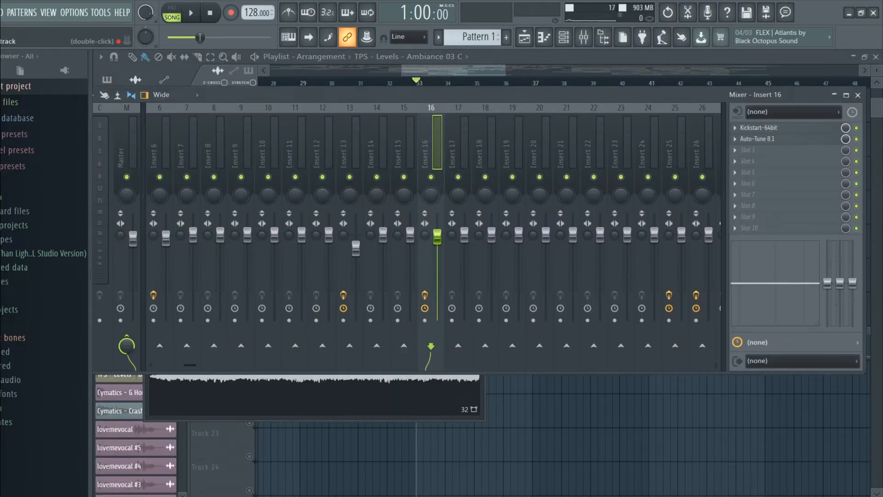
pyautogui.click(754, 140)
pyautogui.moveTo(346, 150); pyautogui.dragTo(508, 119)
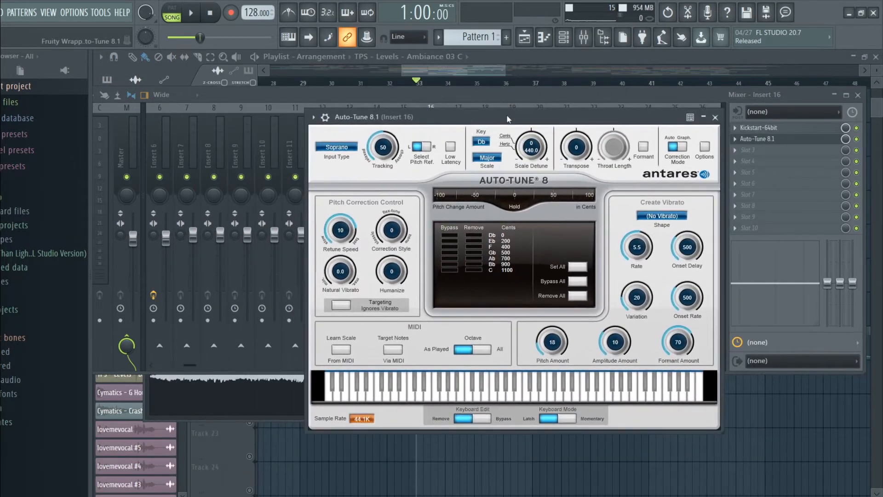
pyautogui.click(714, 118)
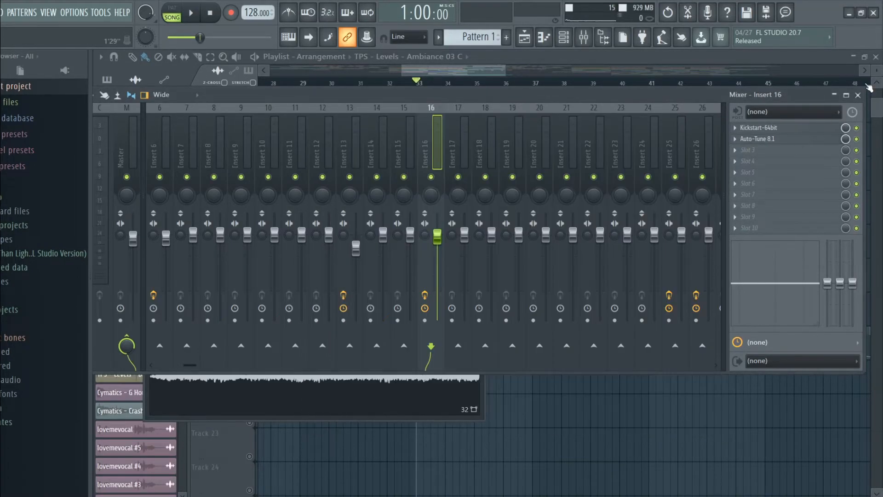
# Close the mixer and play the full arrangement with all tracks from bar 25 through the drop.
pyautogui.press('F9')
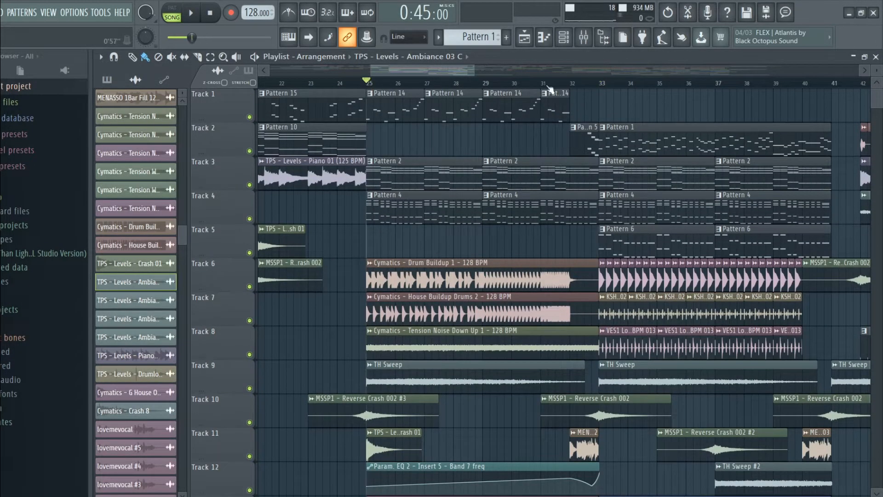
pyautogui.moveTo(459, 64); pyautogui.dragTo(474, 73)
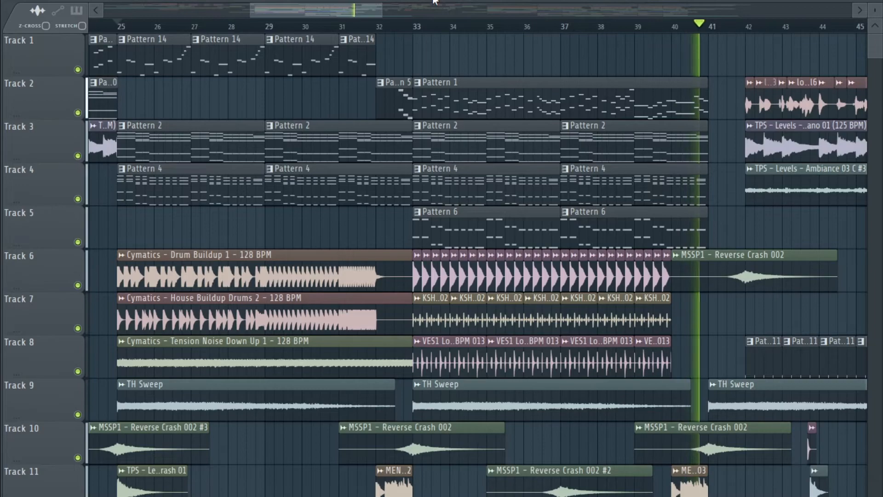
pyautogui.press('space')
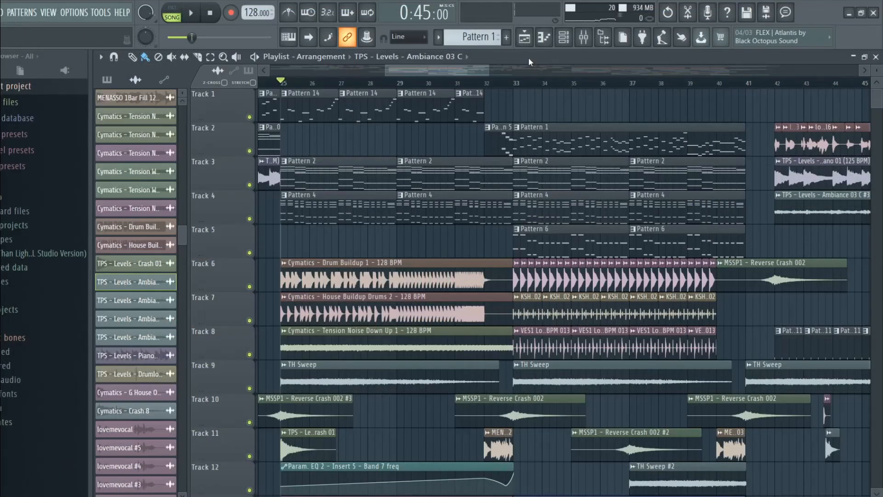